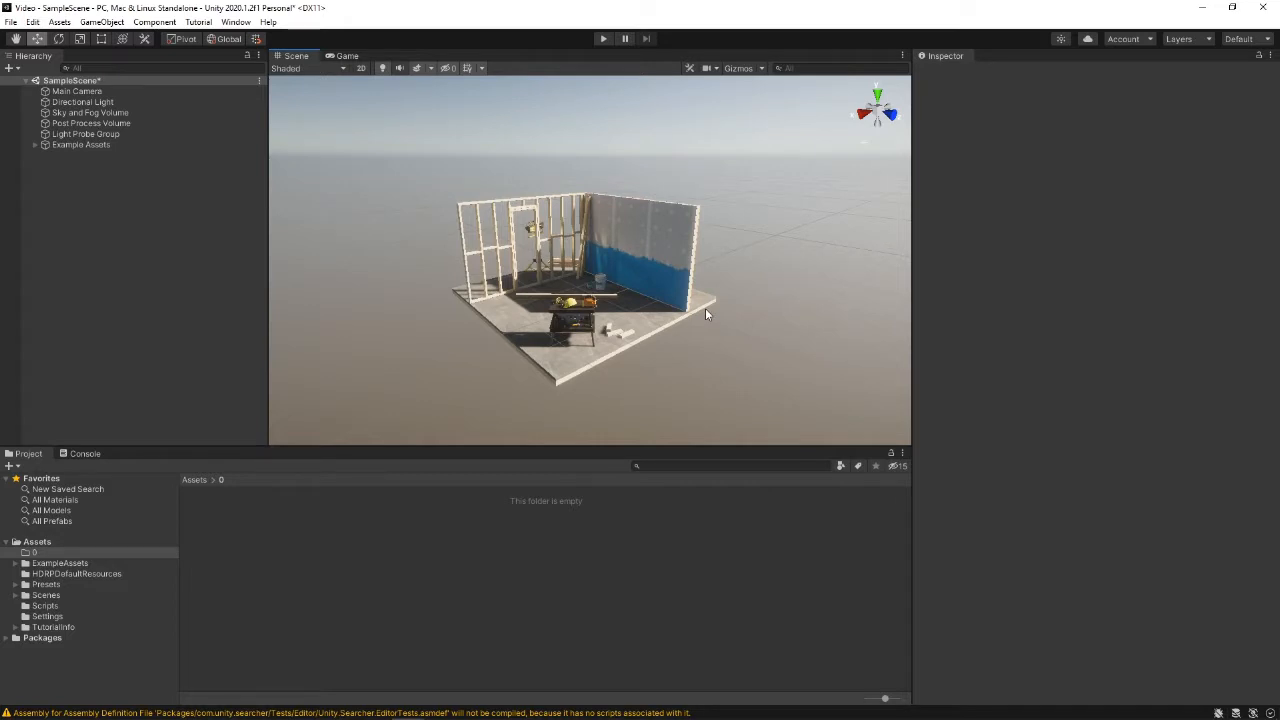
Add a 3D cube to the scene and set its position to 0 on the X, Y and Z axes
{"action": "left_click_drag", "start_coordinate": [471, 249], "coordinate": [471, 280], "text": "alt"}
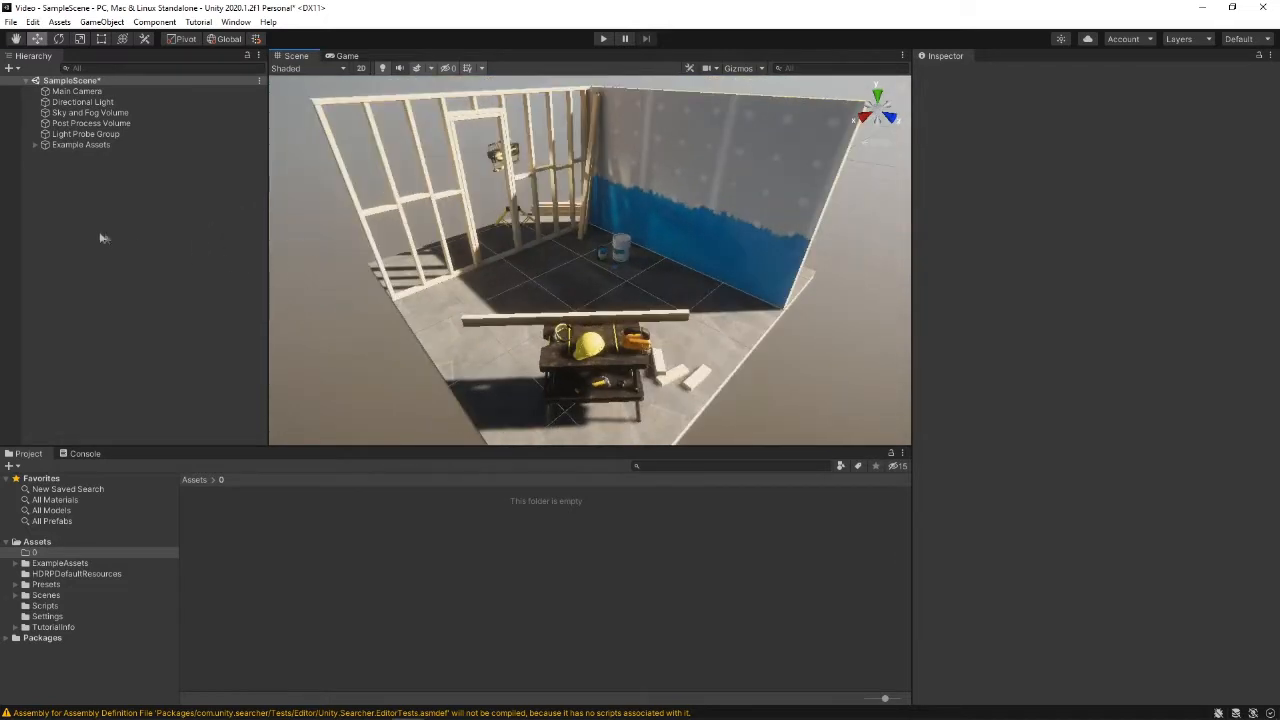
{"action": "right_click", "coordinate": [100, 234]}
{"action": "mouse_move", "coordinate": [181, 395]}
{"action": "left_click", "coordinate": [238, 387]}
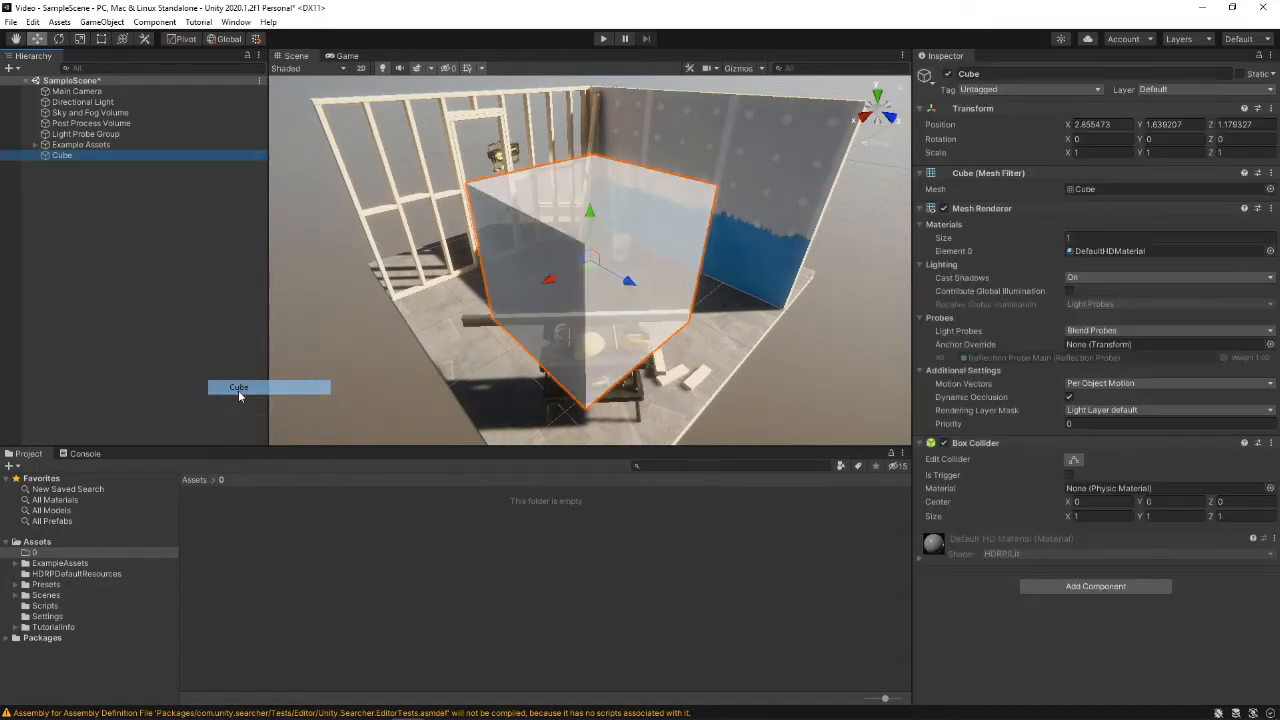
{"action": "left_click", "coordinate": [1098, 125]}
{"action": "type", "text": "0"}
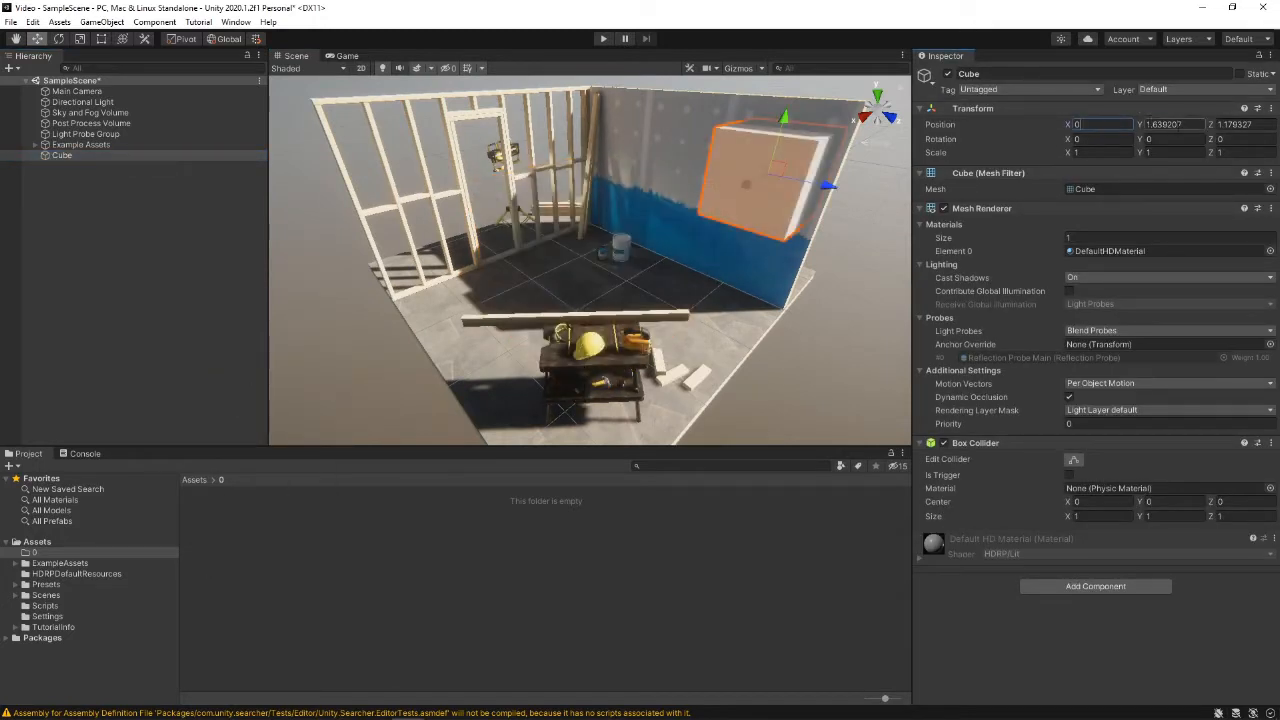
{"action": "left_click", "coordinate": [1172, 125]}
{"action": "type", "text": "0"}
{"action": "left_click", "coordinate": [1249, 126]}
{"action": "type", "text": "0"}
Move the cube onto the tiled floor behind the workbench and set its scale to 0.5 on all three axes
{"action": "left_click_drag", "start_coordinate": [668, 263], "coordinate": [574, 297]}
{"action": "left_click", "coordinate": [1098, 152]}
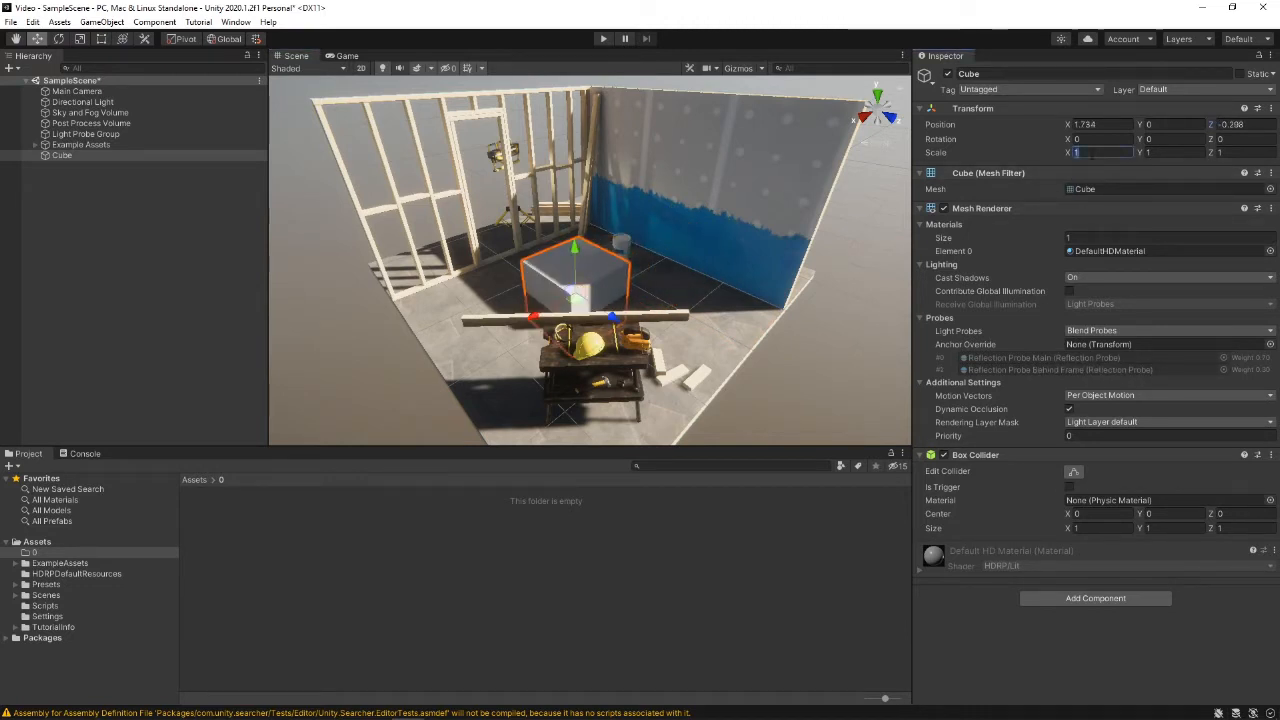
{"action": "type", "text": "0.5"}
{"action": "left_click", "coordinate": [1172, 152]}
{"action": "type", "text": "0.5"}
{"action": "left_click", "coordinate": [1249, 152]}
{"action": "type", "text": "0.5"}
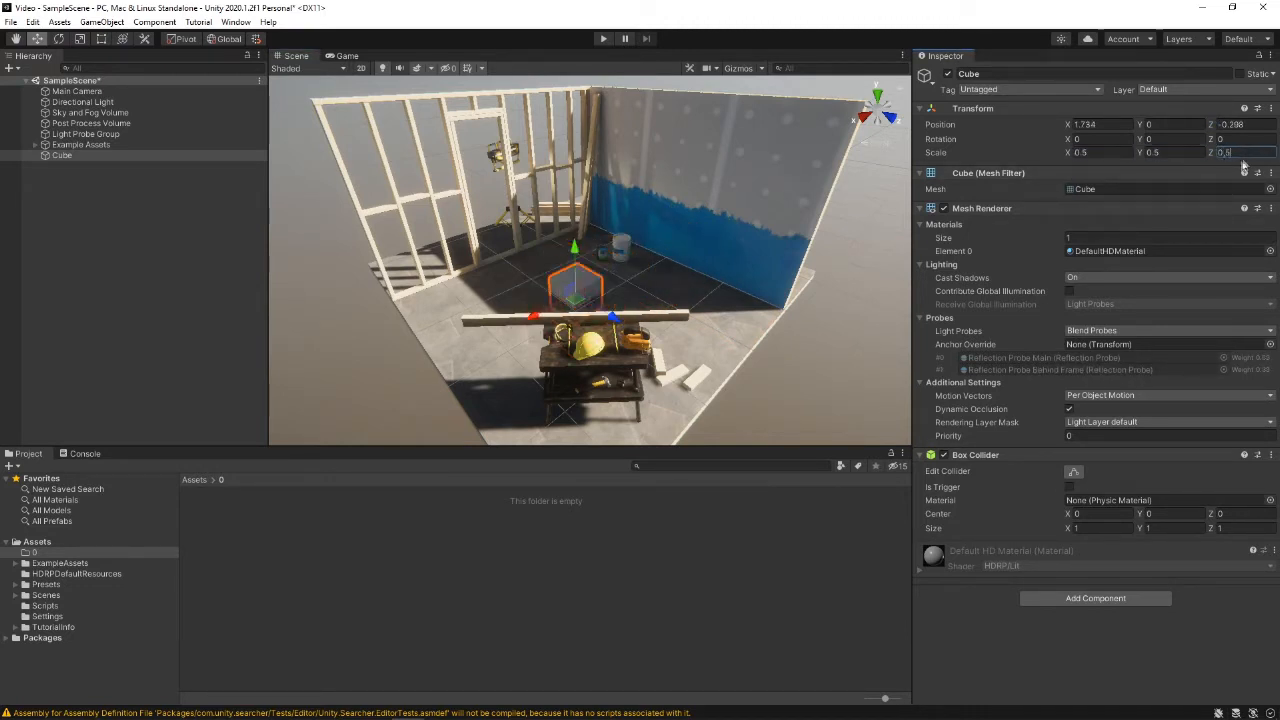
{"action": "key", "text": "Return"}
Raise and shift the cube above the floor to a position of about X 2.24, Y 0.94, Z 0.15
{"action": "left_click_drag", "start_coordinate": [583, 232], "coordinate": [583, 229]}
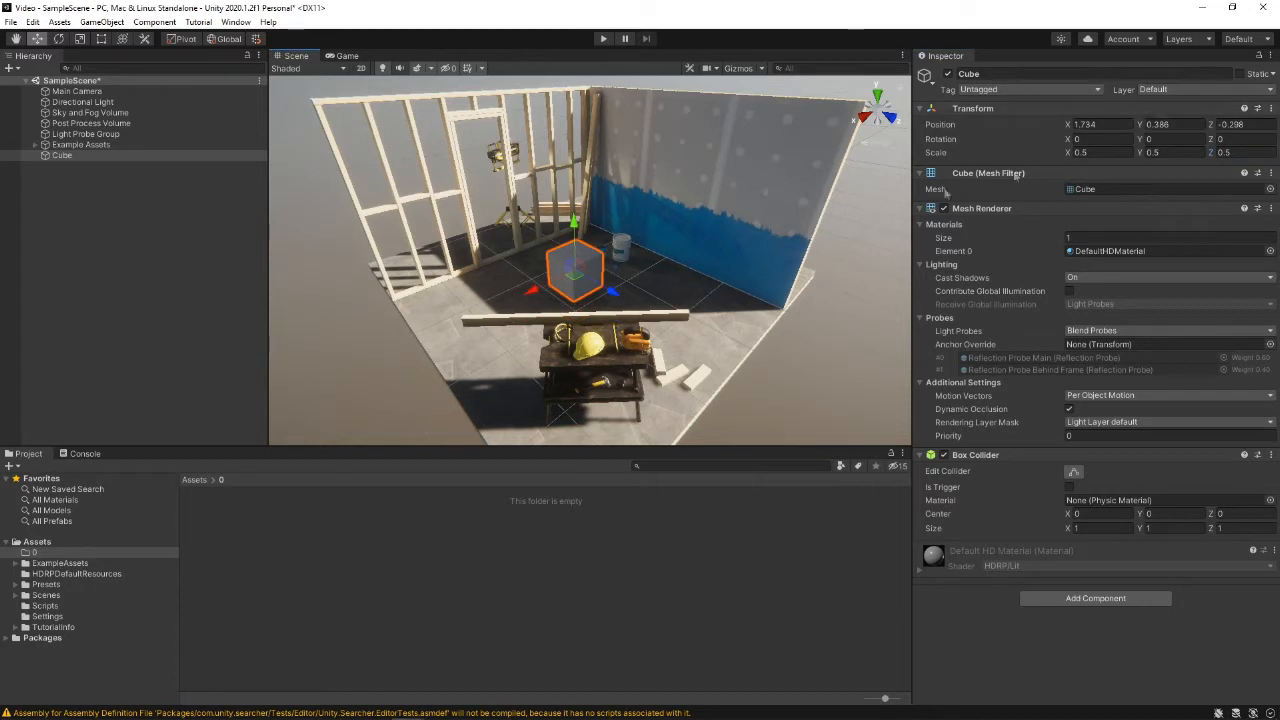
{"action": "middle_click_drag", "start_coordinate": [572, 272], "coordinate": [608, 260]}
{"action": "mouse_move", "coordinate": [612, 258]}
{"action": "left_mouse_down"}
{"action": "mouse_move", "coordinate": [588, 286]}
{"action": "mouse_move", "coordinate": [598, 250]}
{"action": "left_mouse_up"}
Add a sphere as a child of the cube and set its Y position to 1 so it sits on top
{"action": "left_click", "coordinate": [89, 154]}
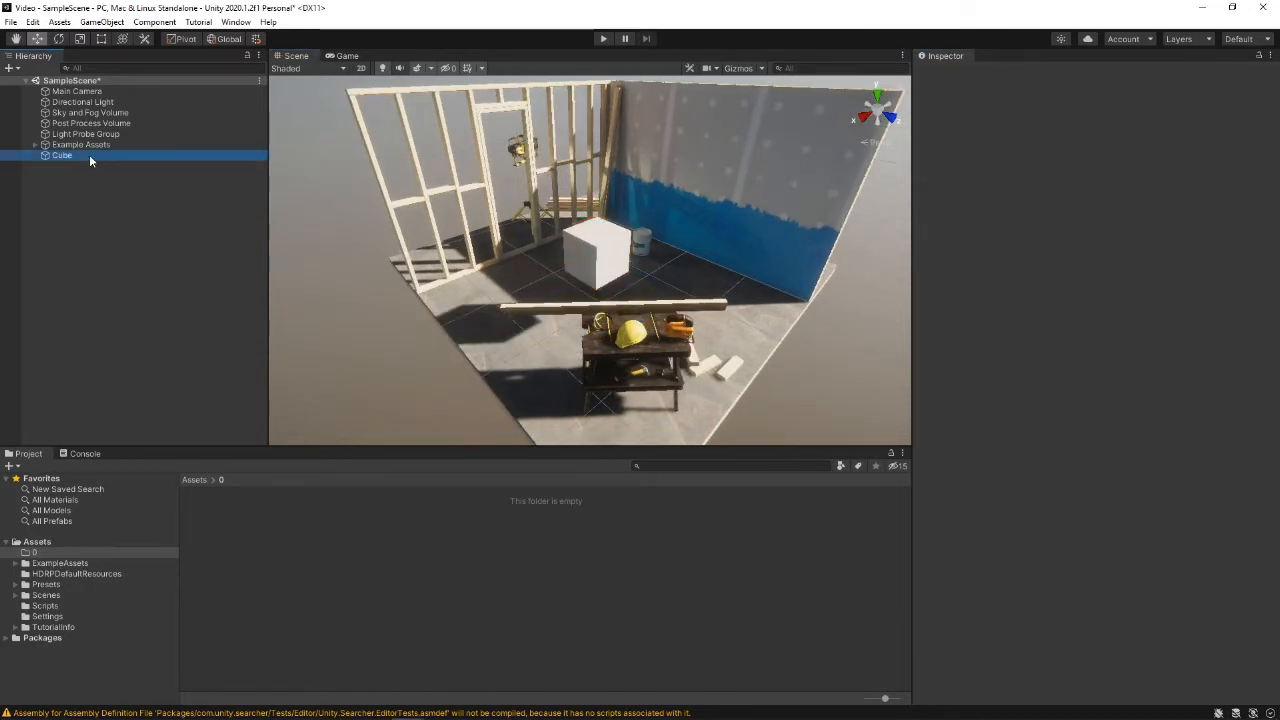
{"action": "right_click", "coordinate": [89, 155]}
{"action": "mouse_move", "coordinate": [150, 310]}
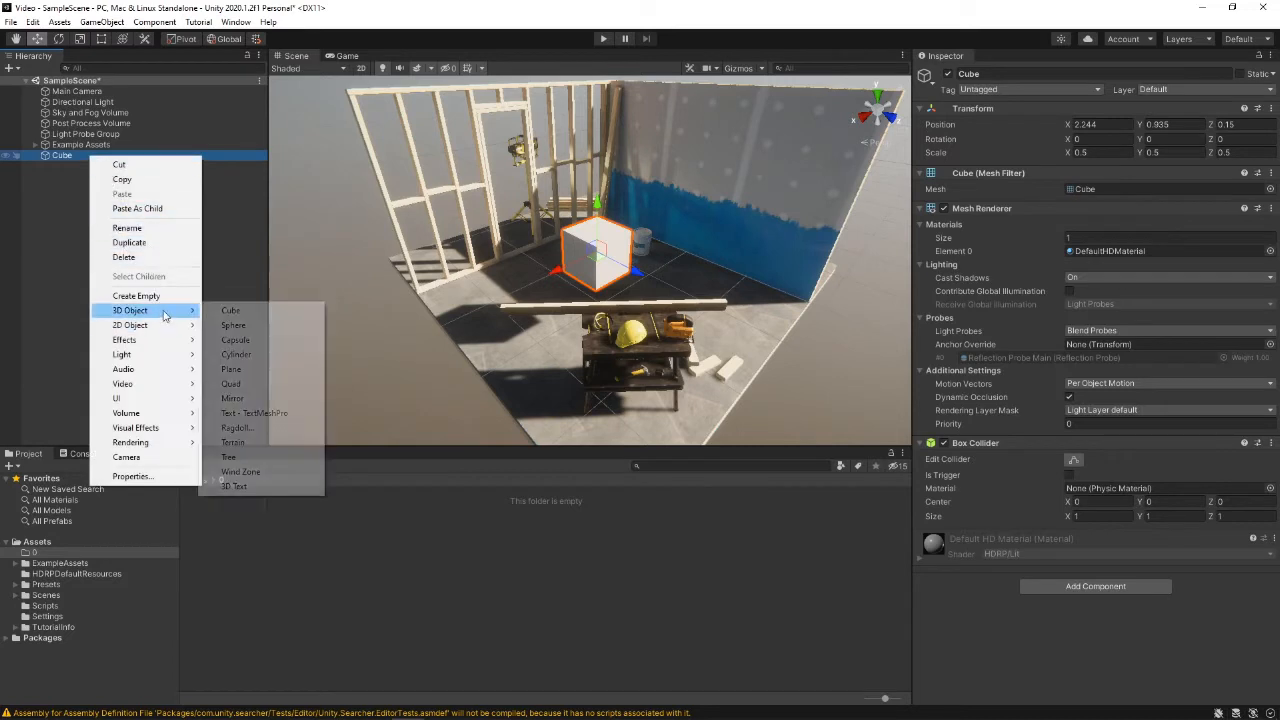
{"action": "left_click", "coordinate": [249, 332]}
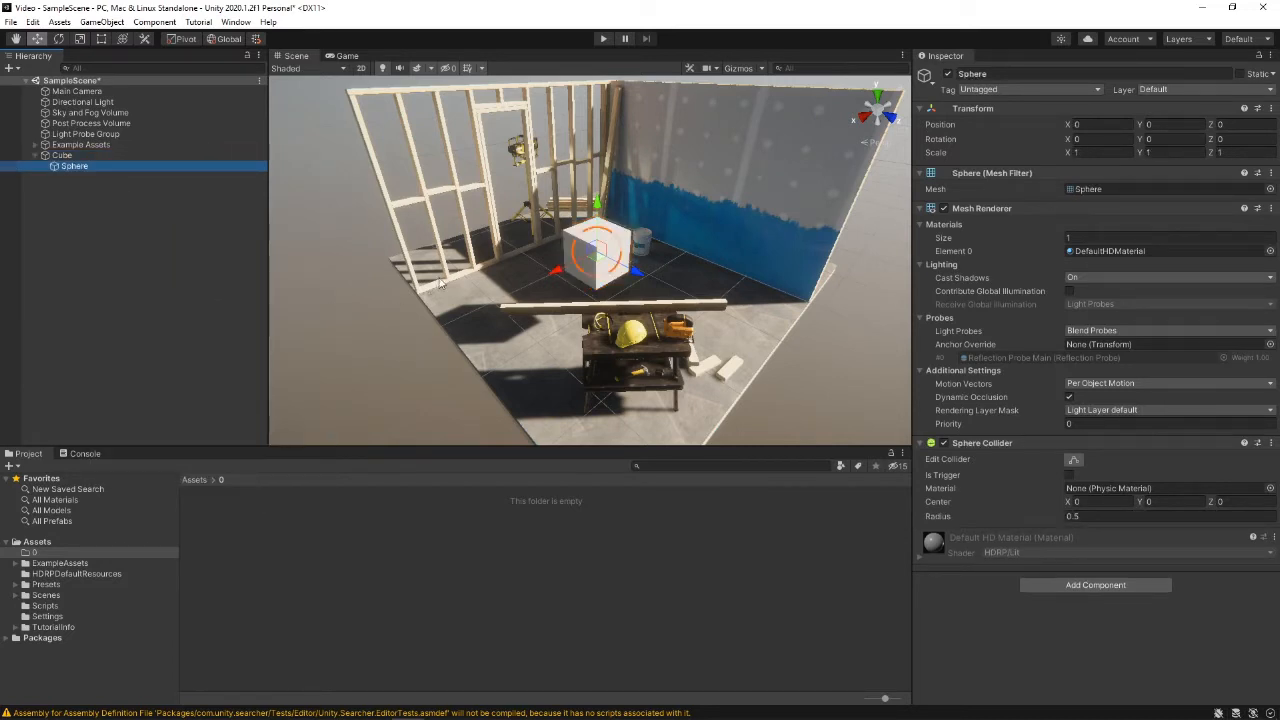
{"action": "left_click_drag", "start_coordinate": [596, 215], "coordinate": [597, 173]}
{"action": "left_click", "coordinate": [1194, 123]}
{"action": "type", "text": "1"}
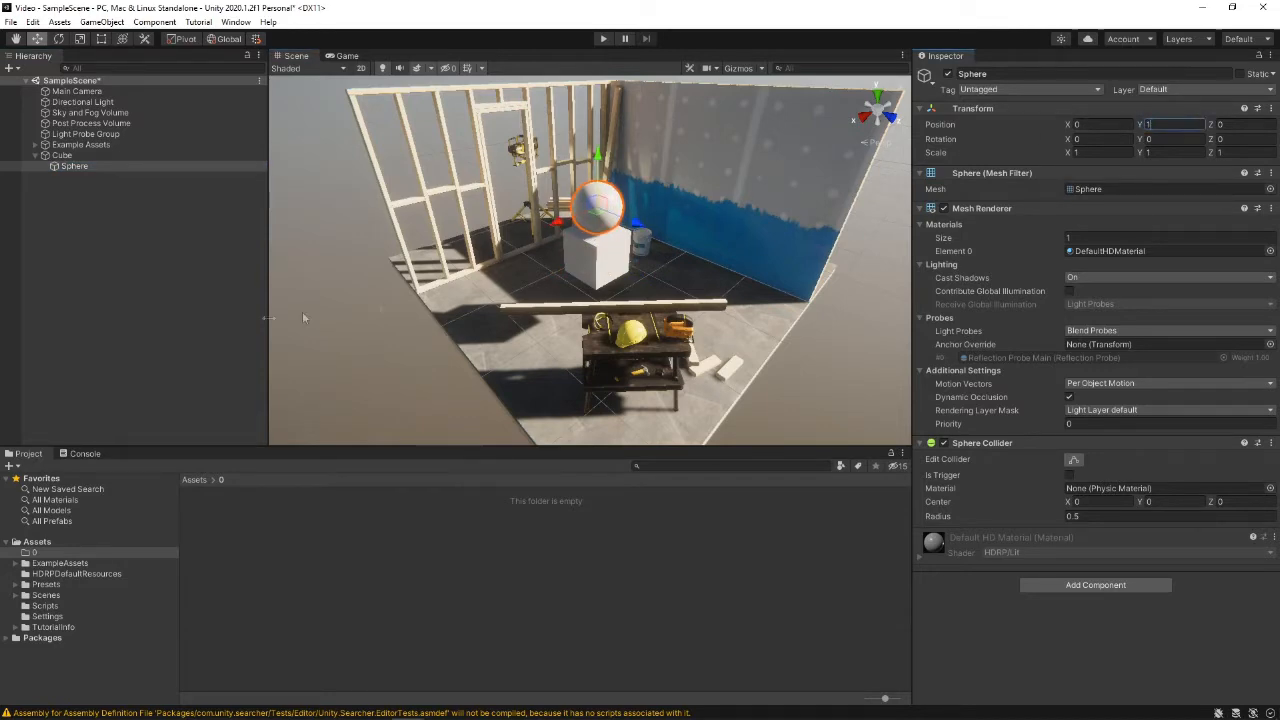
{"action": "left_click", "coordinate": [153, 317]}
Create a new material named Vidro in the project folder 0
{"action": "key", "text": "w"}
{"action": "mouse_move", "coordinate": [590, 225]}
{"action": "right_mouse_down"}
{"action": "mouse_move", "coordinate": [608, 217]}
{"action": "mouse_move", "coordinate": [614, 229]}
{"action": "mouse_move", "coordinate": [557, 223]}
{"action": "mouse_move", "coordinate": [566, 230]}
{"action": "right_mouse_up"}
{"action": "key", "text": "s"}
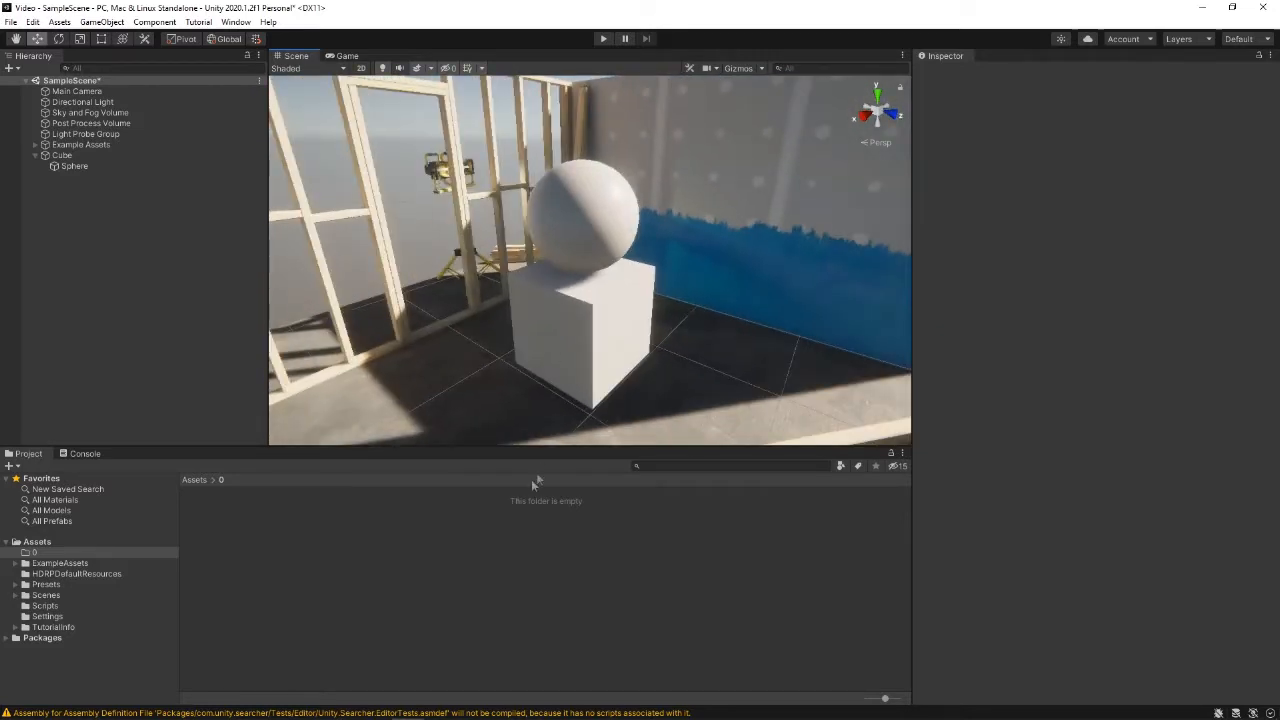
{"action": "right_click", "coordinate": [389, 570]}
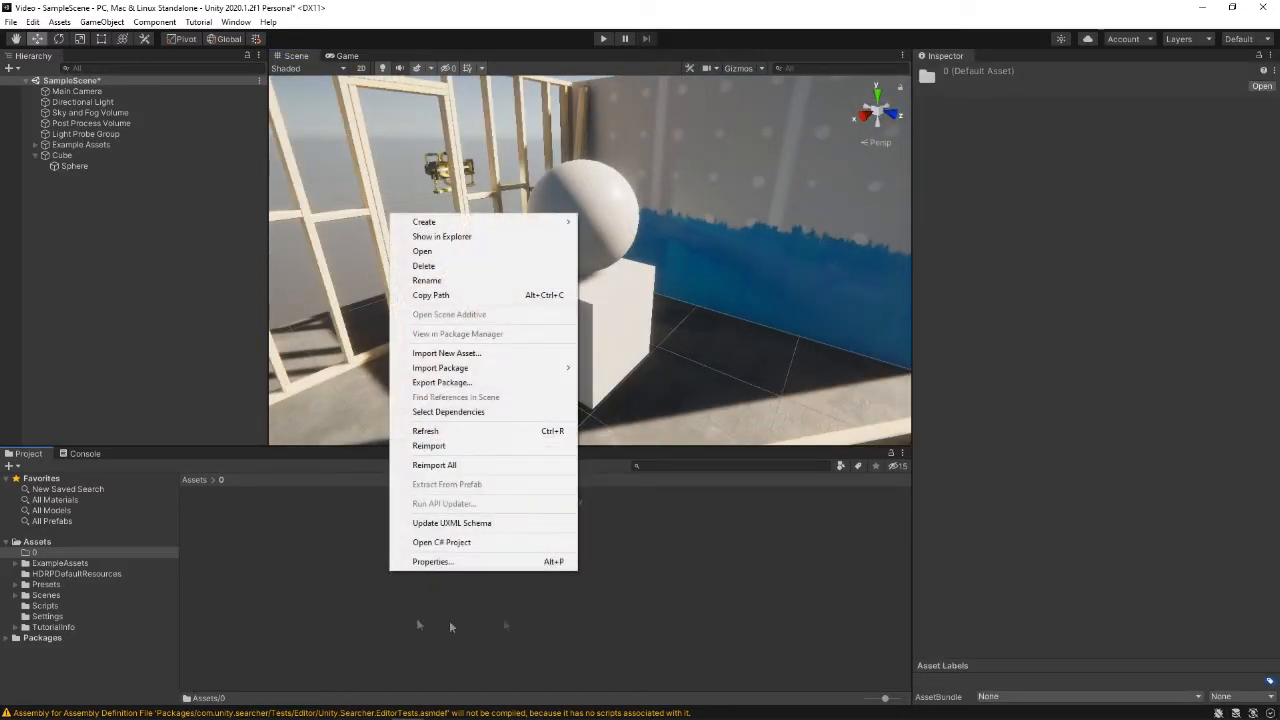
{"action": "mouse_move", "coordinate": [533, 229]}
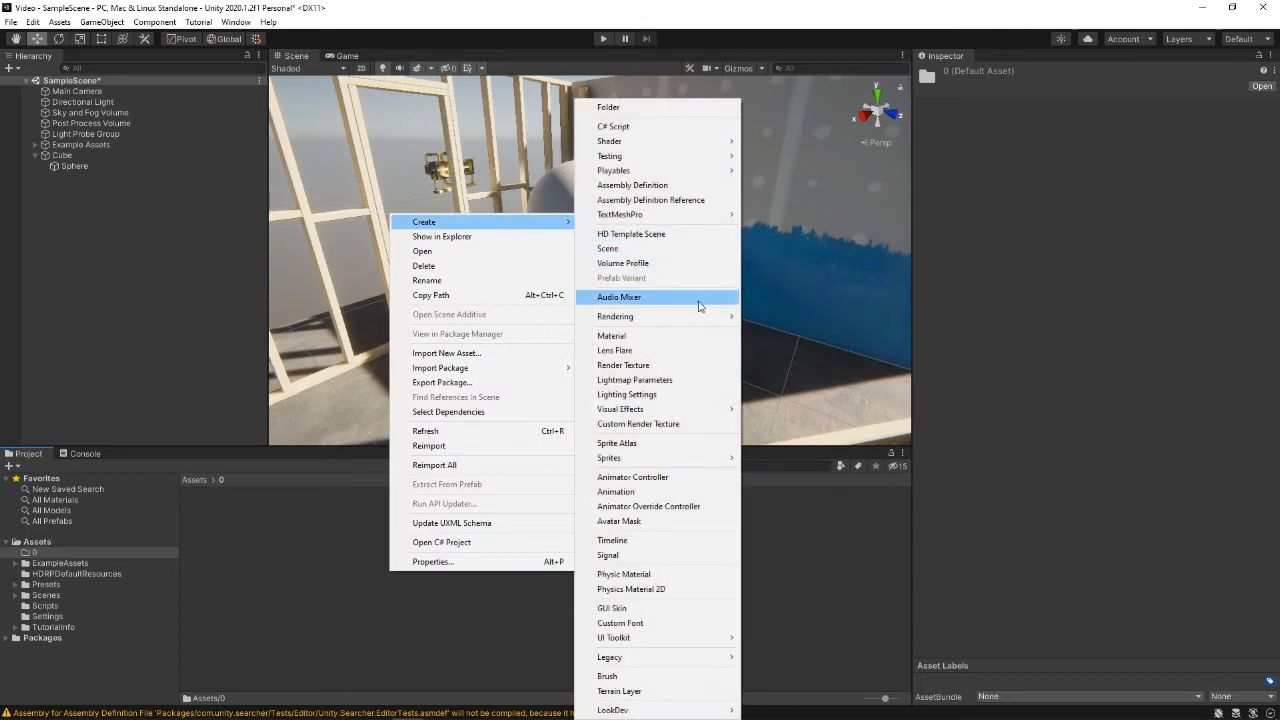
{"action": "left_click", "coordinate": [651, 335]}
{"action": "type", "text": "M"}
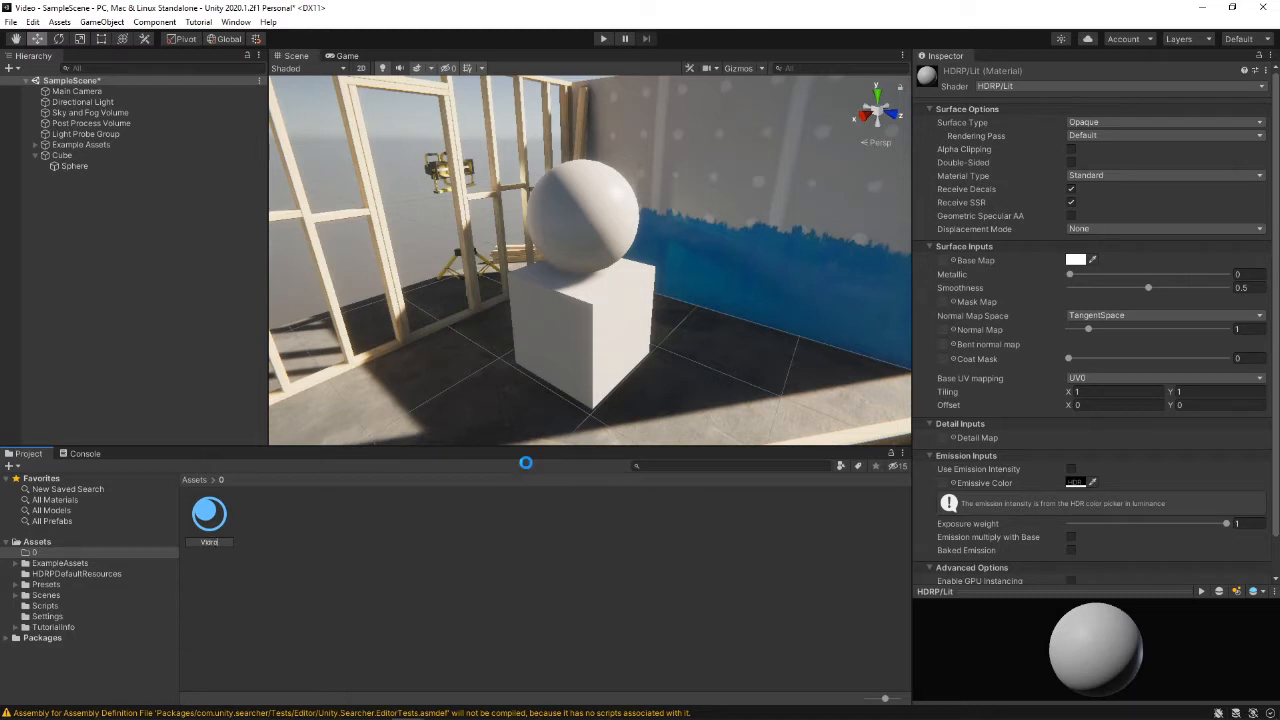
Apply the Vidro material to both the cube and the sphere, and set its surface type to Transparent
{"action": "left_click_drag", "start_coordinate": [204, 513], "coordinate": [60, 156]}
{"action": "left_click_drag", "start_coordinate": [207, 507], "coordinate": [78, 170]}
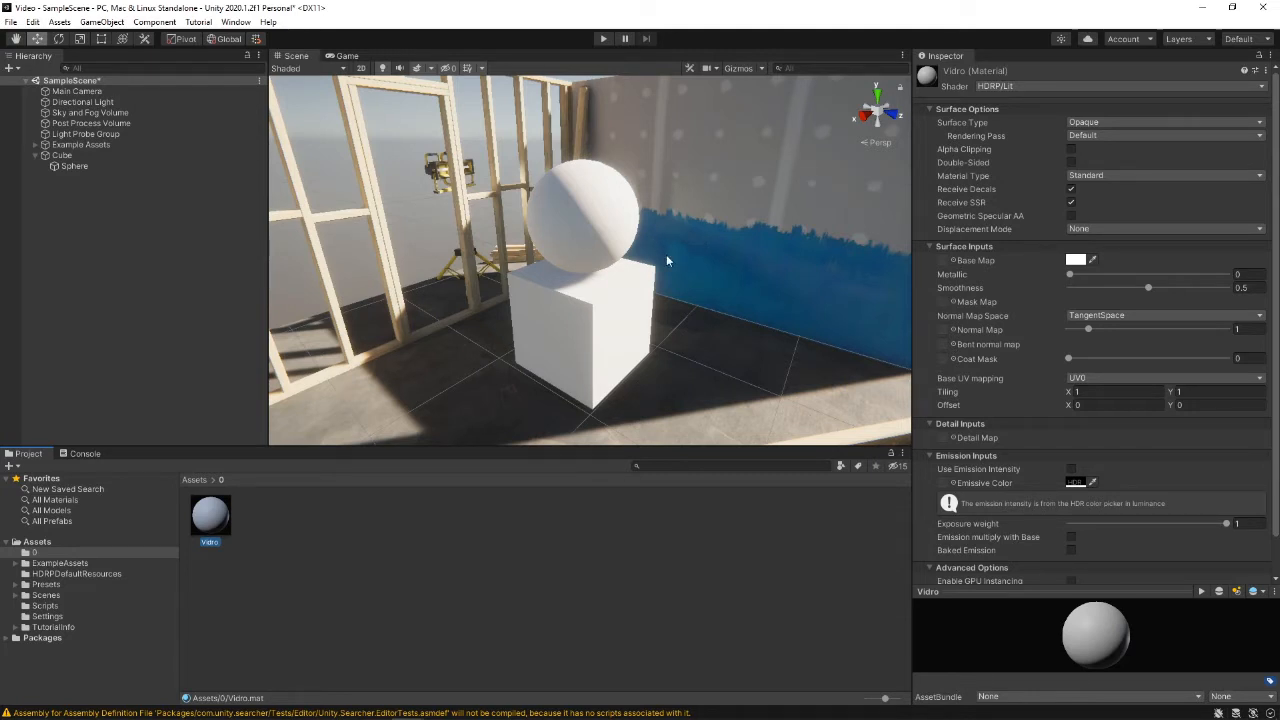
{"action": "left_click", "coordinate": [1168, 122]}
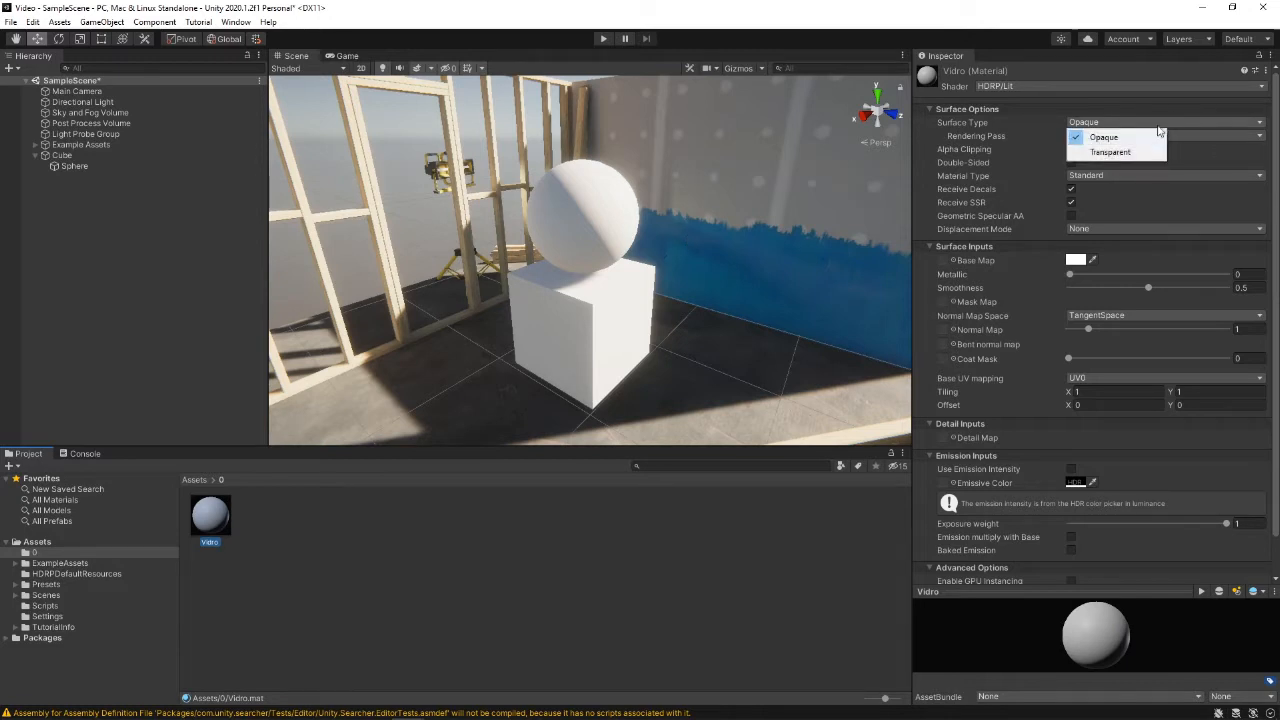
{"action": "left_click", "coordinate": [1101, 155]}
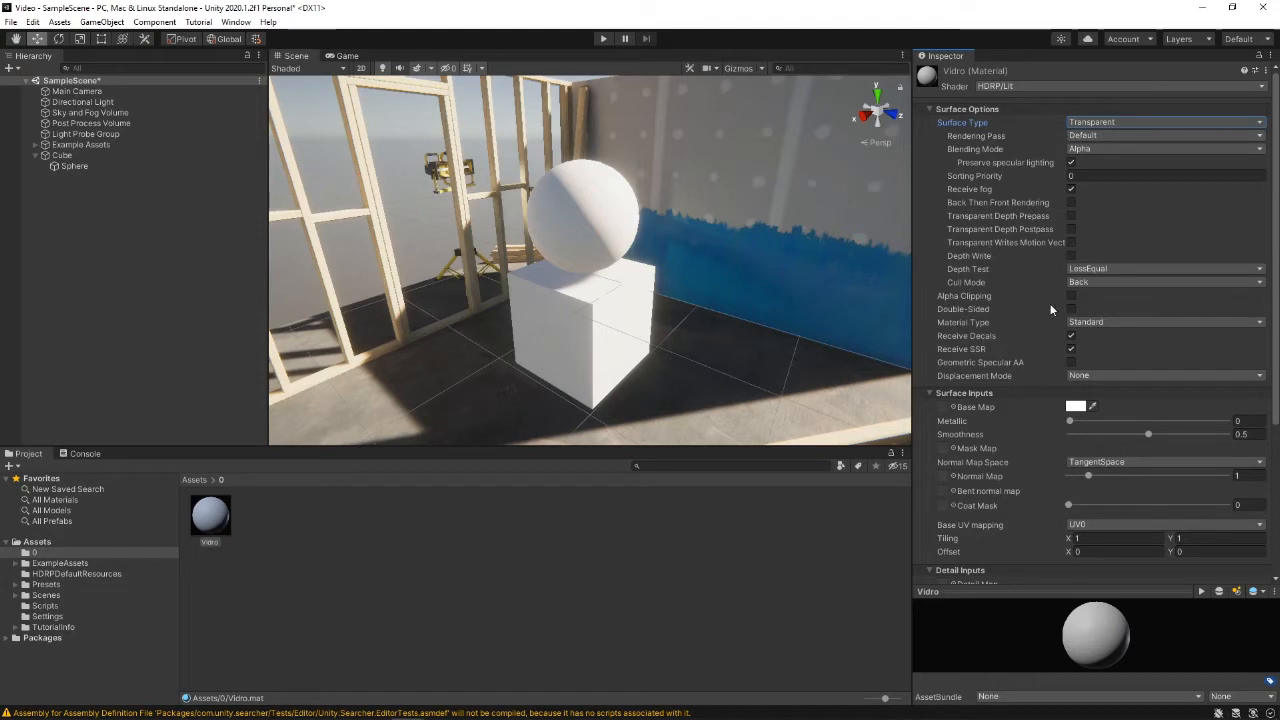
Lower the alpha of the Vidro material's base map colour until the cube and sphere are almost fully see-through
{"action": "scroll", "coordinate": [1047, 391], "scroll_direction": "down", "scroll_amount": 5}
{"action": "left_click_drag", "start_coordinate": [722, 298], "coordinate": [562, 334], "text": "alt"}
{"action": "left_click", "coordinate": [562, 334]}
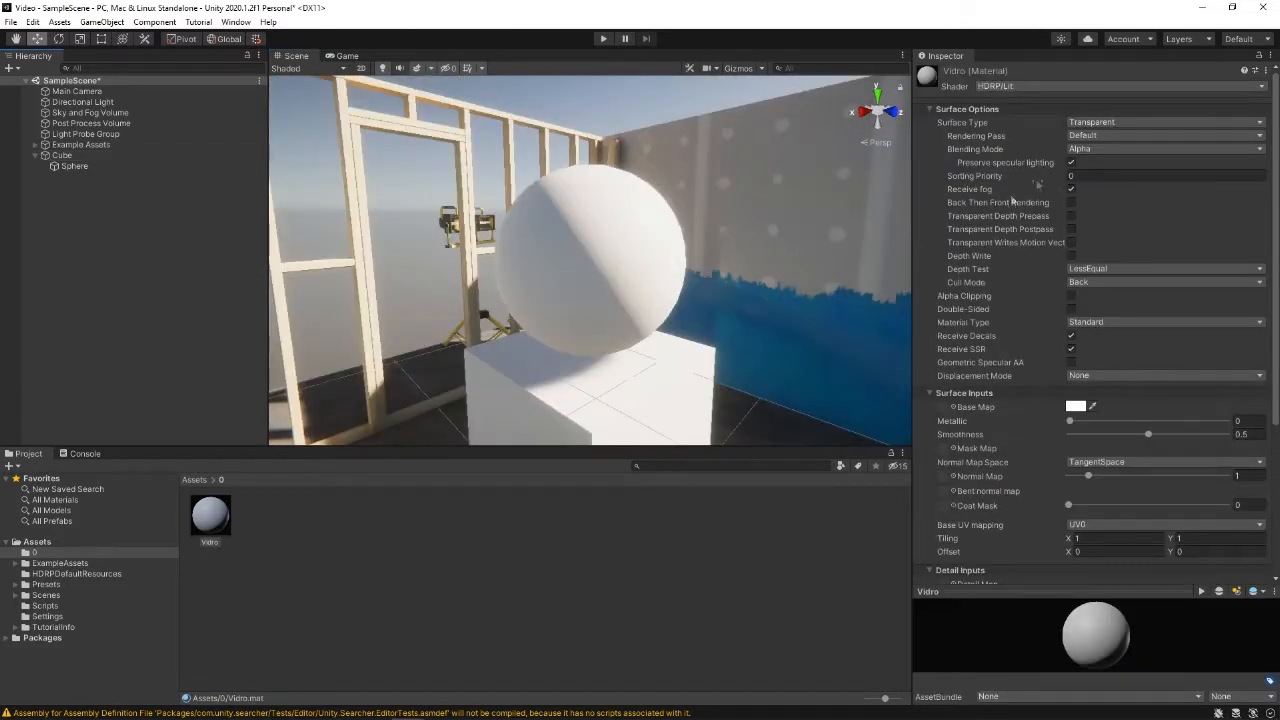
{"action": "left_click", "coordinate": [218, 528]}
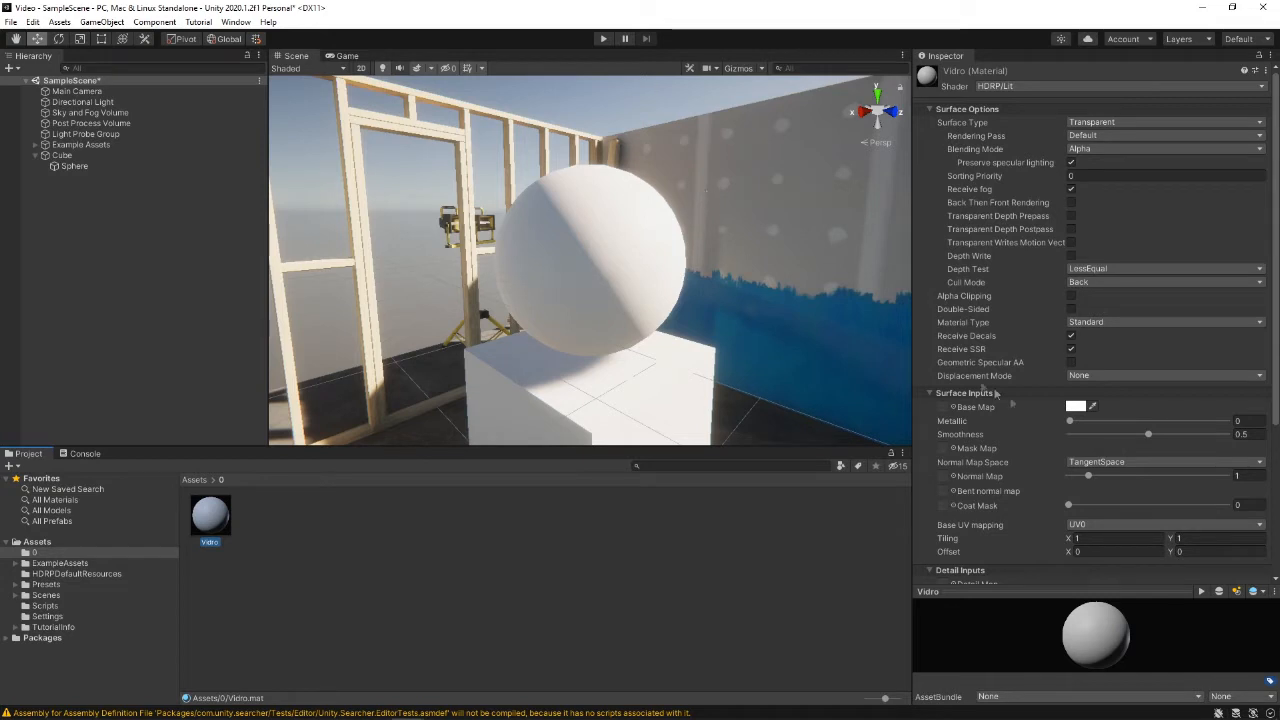
{"action": "left_click", "coordinate": [1073, 409]}
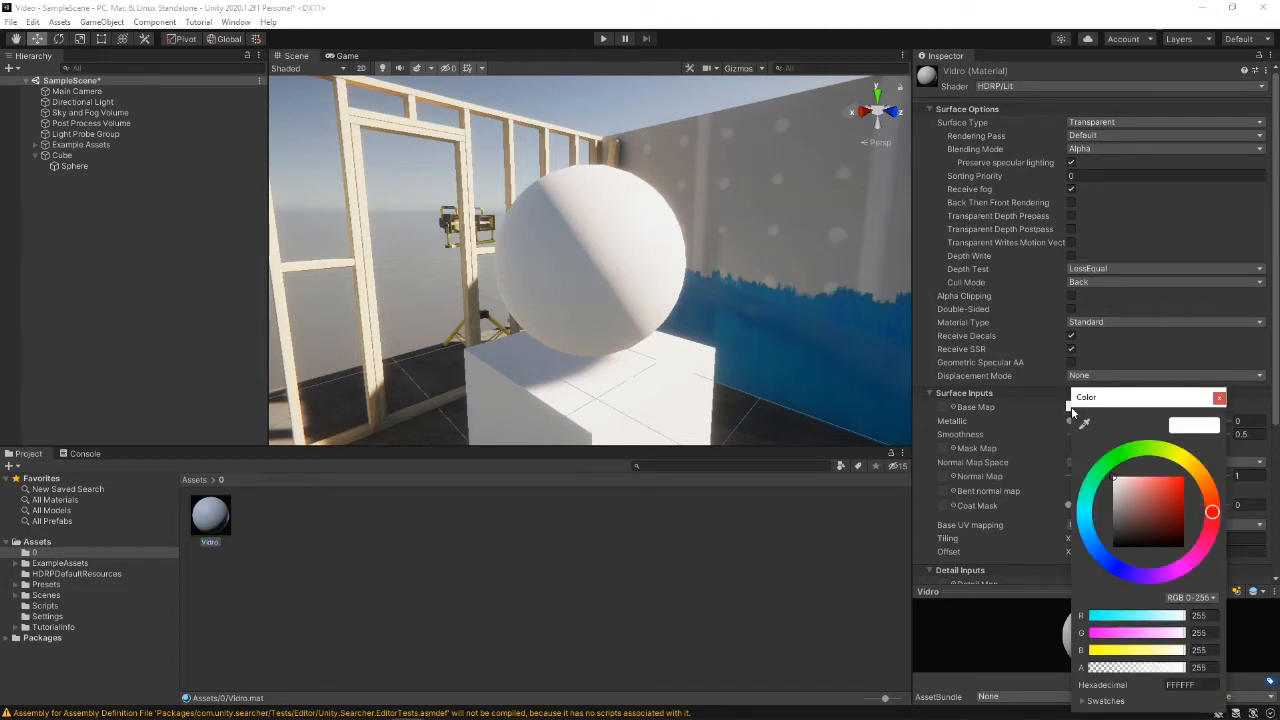
{"action": "left_click_drag", "start_coordinate": [1115, 400], "coordinate": [1036, 192]}
{"action": "left_click_drag", "start_coordinate": [1103, 459], "coordinate": [893, 477]}
{"action": "right_click_drag", "start_coordinate": [646, 284], "coordinate": [866, 320]}
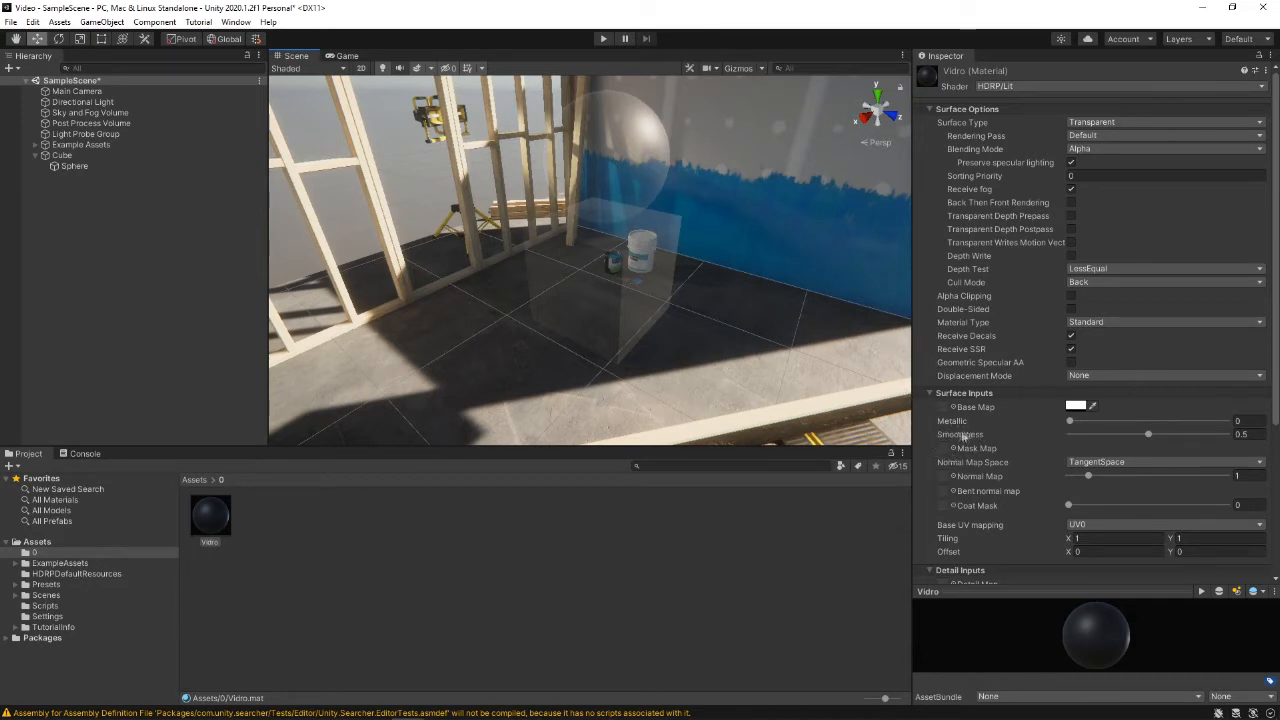
Try the Vidro material's smoothness at its maximum of 1, and settle on 0.9
{"action": "mouse_move", "coordinate": [977, 438]}
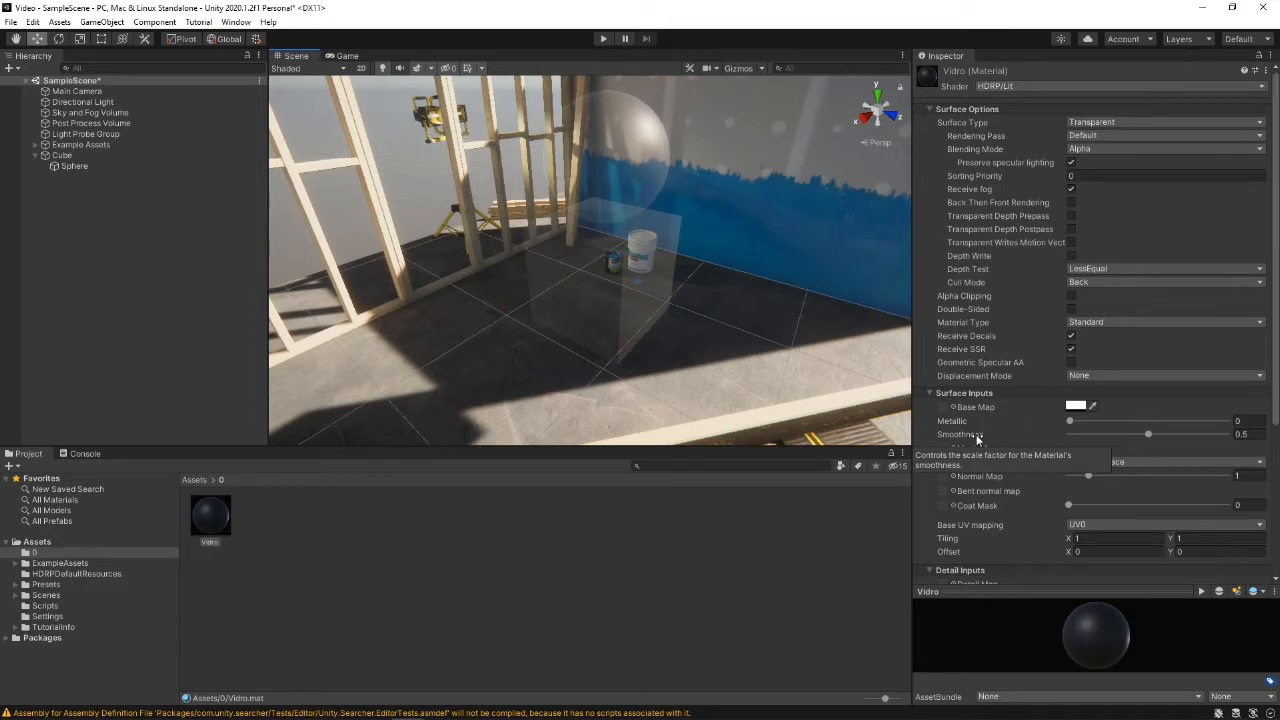
{"action": "left_click_drag", "start_coordinate": [977, 438], "coordinate": [1250, 462]}
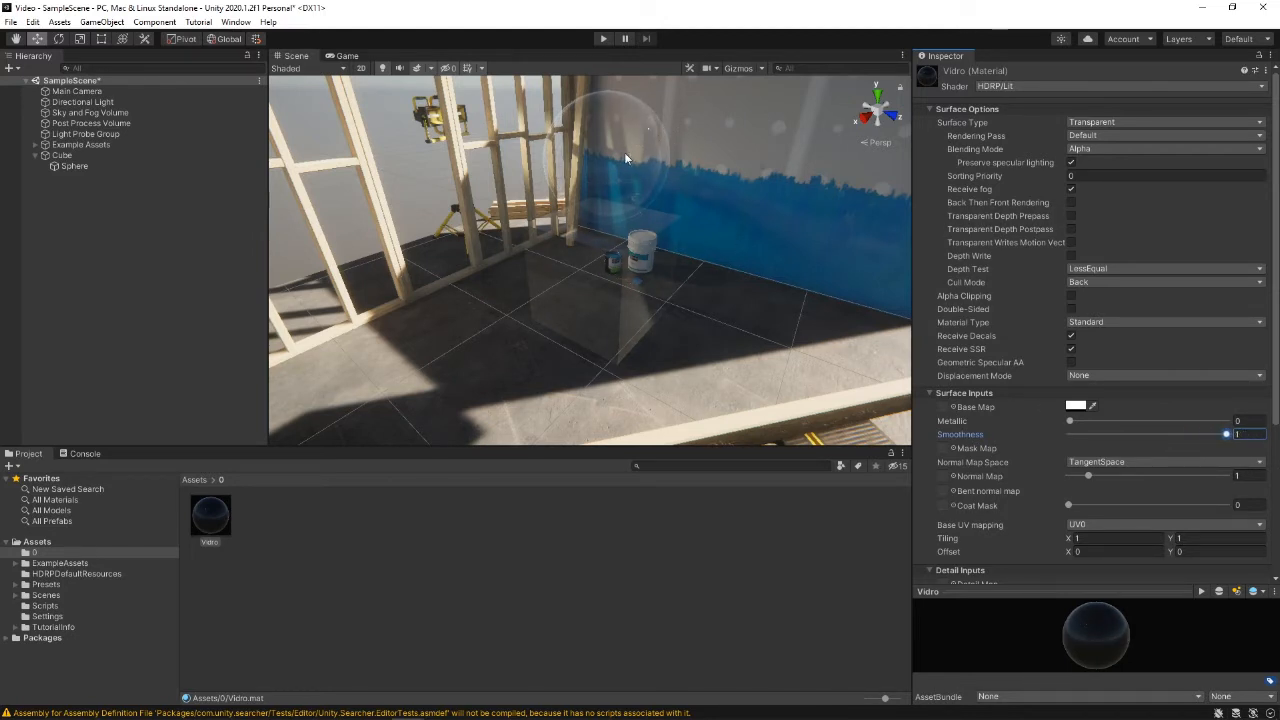
{"action": "left_click_drag", "start_coordinate": [1228, 435], "coordinate": [1216, 435]}
{"action": "type", "text": "0.96"}
{"action": "key", "text": "Return"}
Inspect the three reflection probes grouped under Example Assets and their coverage of the room
{"action": "right_click_drag", "start_coordinate": [446, 226], "coordinate": [497, 323]}
{"action": "left_click_drag", "start_coordinate": [540, 335], "coordinate": [560, 185], "text": "alt"}
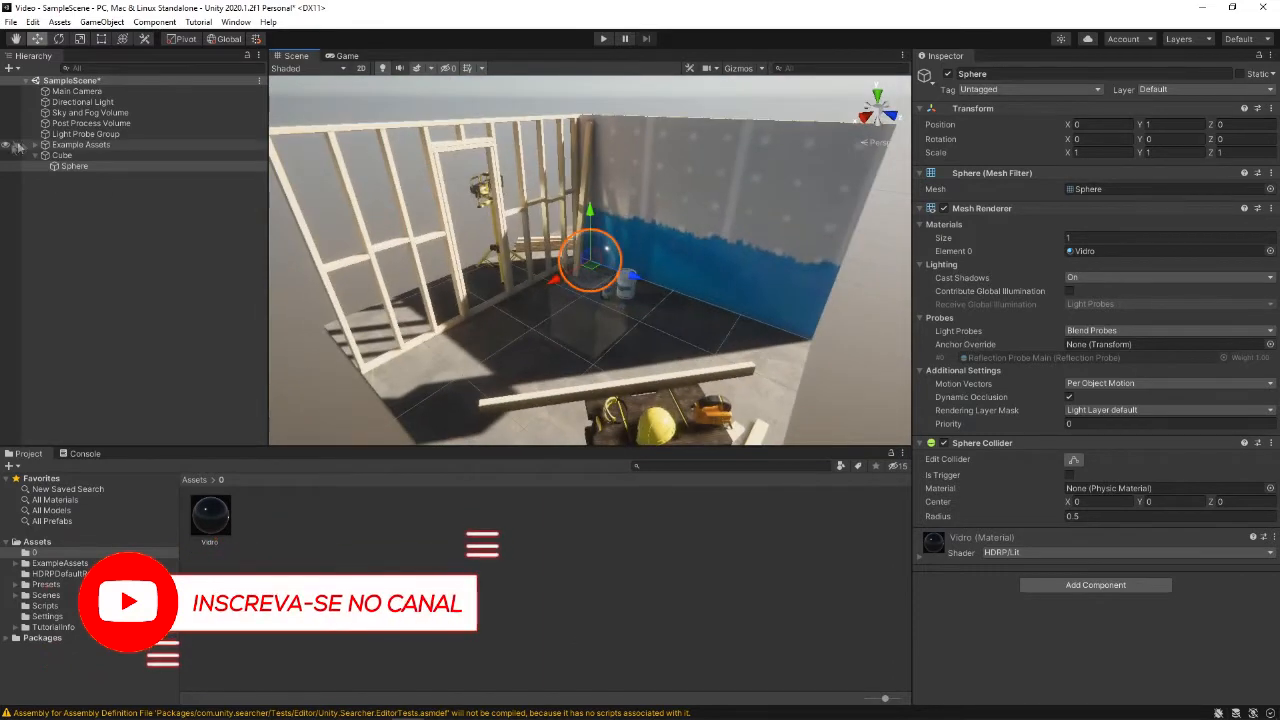
{"action": "left_click", "coordinate": [35, 144]}
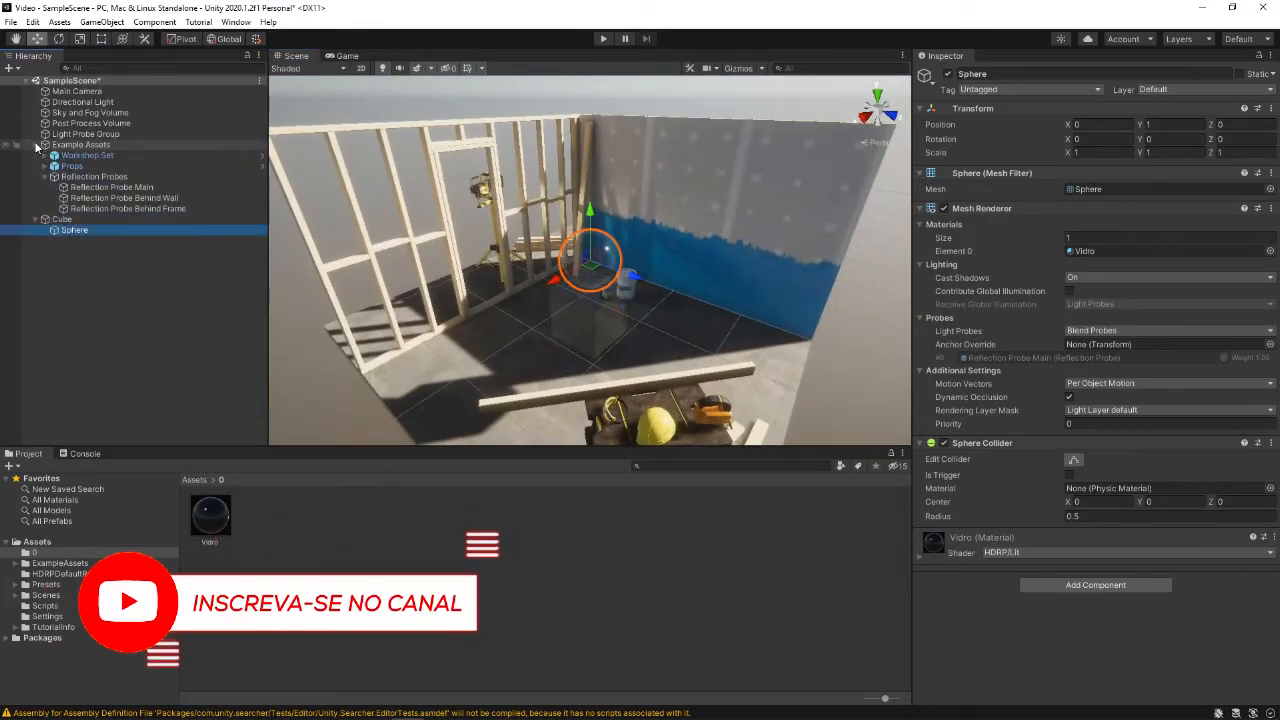
{"action": "left_click", "coordinate": [115, 208]}
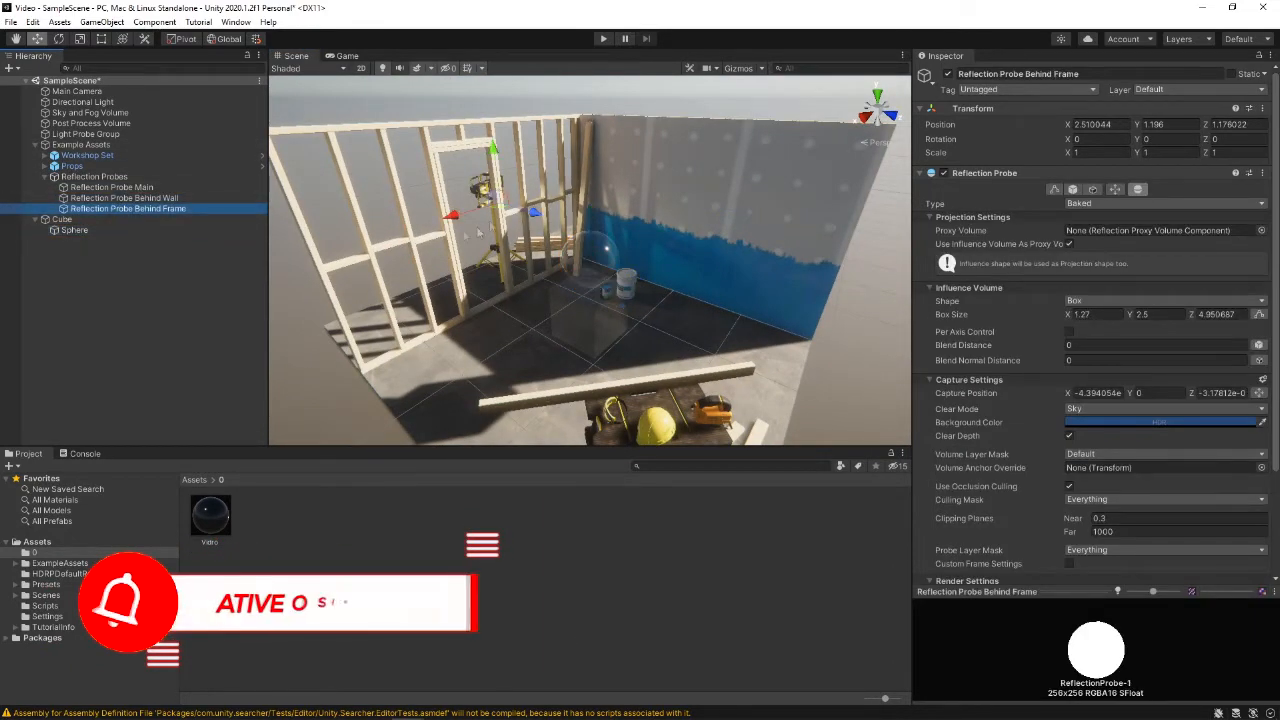
{"action": "left_click", "coordinate": [111, 187], "text": "shift"}
{"action": "mouse_move", "coordinate": [452, 245]}
{"action": "left_mouse_down", "text": "alt"}
{"action": "mouse_move", "coordinate": [502, 256]}
{"action": "mouse_move", "coordinate": [665, 240]}
{"action": "mouse_move", "coordinate": [475, 250]}
{"action": "left_mouse_up", "text": "alt"}
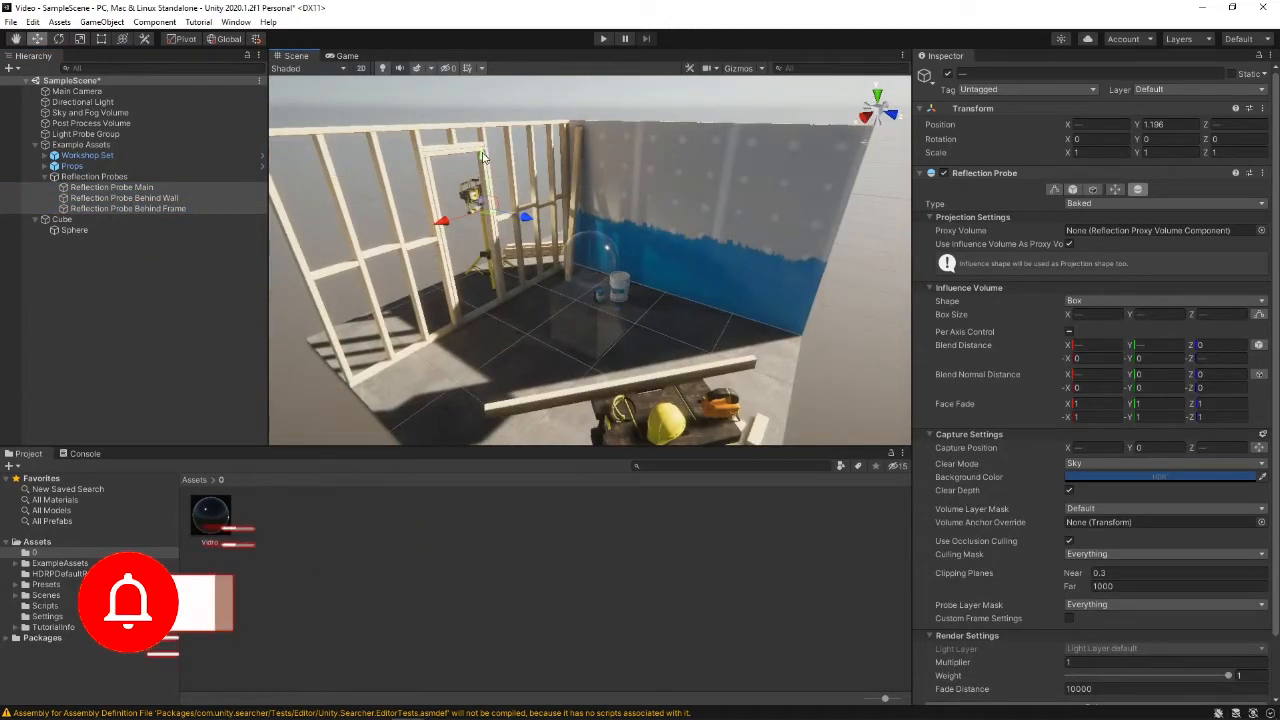
{"action": "left_click", "coordinate": [47, 282]}
{"action": "left_click", "coordinate": [36, 145]}
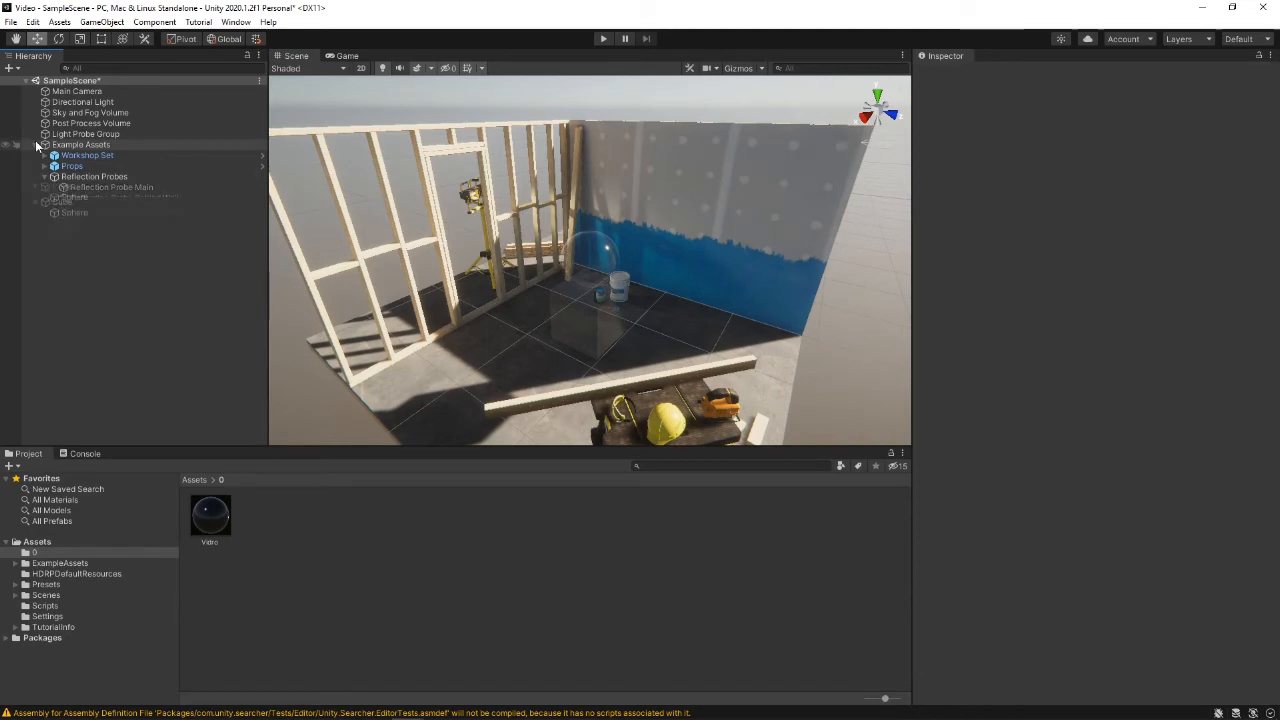
Set the Vidro material's refraction model to Box
{"action": "scroll", "coordinate": [570, 277], "scroll_direction": "up", "scroll_amount": 6}
{"action": "scroll", "coordinate": [569, 277], "scroll_direction": "down", "scroll_amount": 2}
{"action": "mouse_move", "coordinate": [568, 277]}
{"action": "left_mouse_down", "text": "alt"}
{"action": "mouse_move", "coordinate": [620, 268]}
{"action": "mouse_move", "coordinate": [591, 260]}
{"action": "left_mouse_up", "text": "alt"}
{"action": "left_click_drag", "start_coordinate": [716, 262], "coordinate": [506, 291], "text": "alt"}
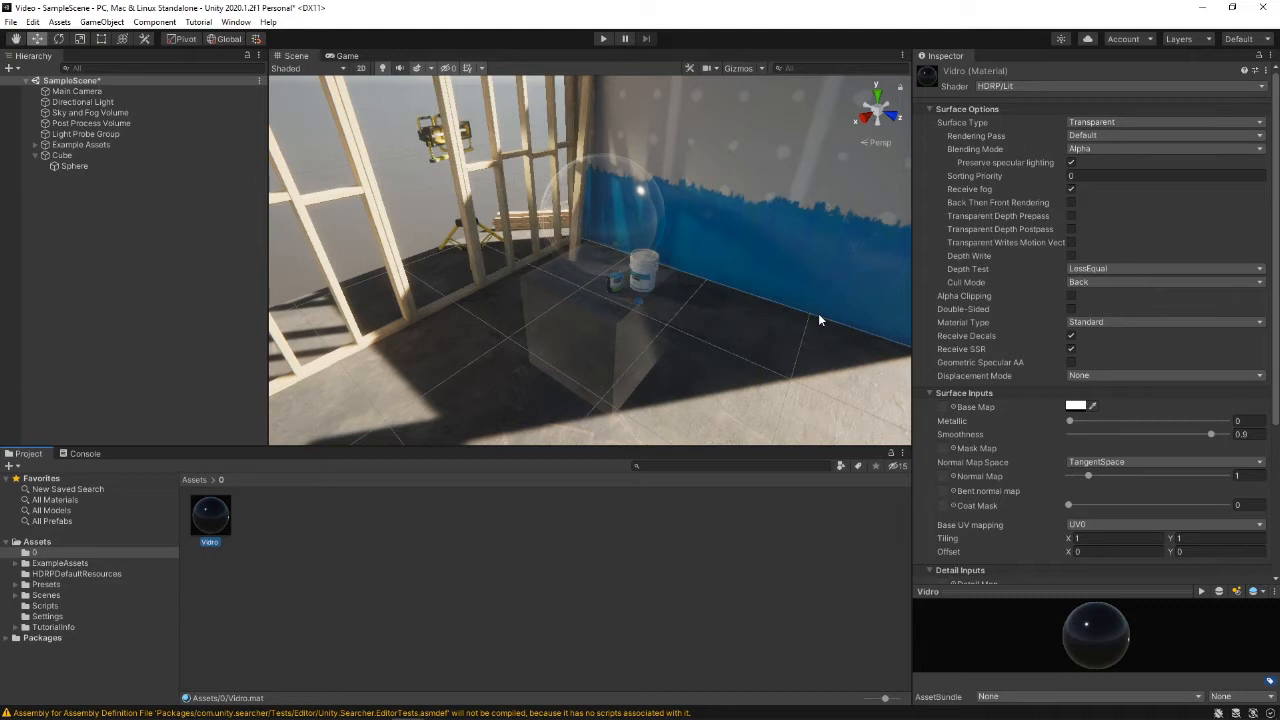
{"action": "scroll", "coordinate": [1075, 255], "scroll_direction": "down", "scroll_amount": 5}
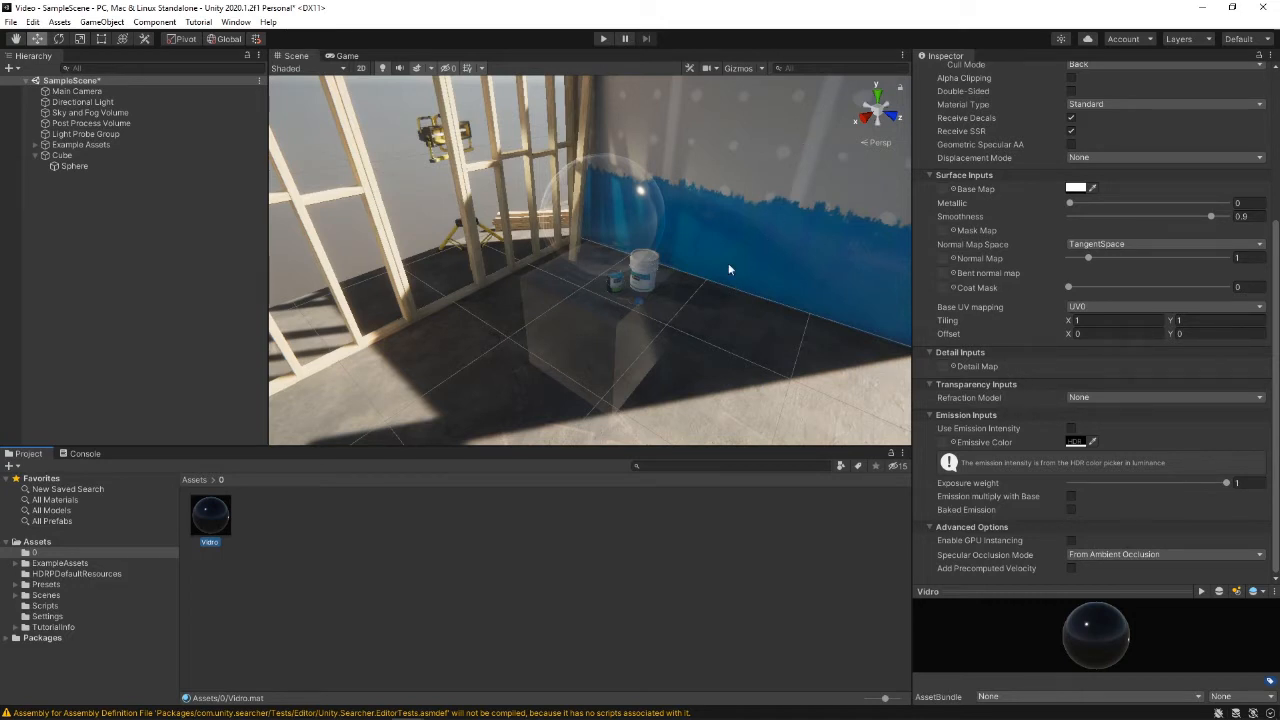
{"action": "left_click", "coordinate": [1103, 398]}
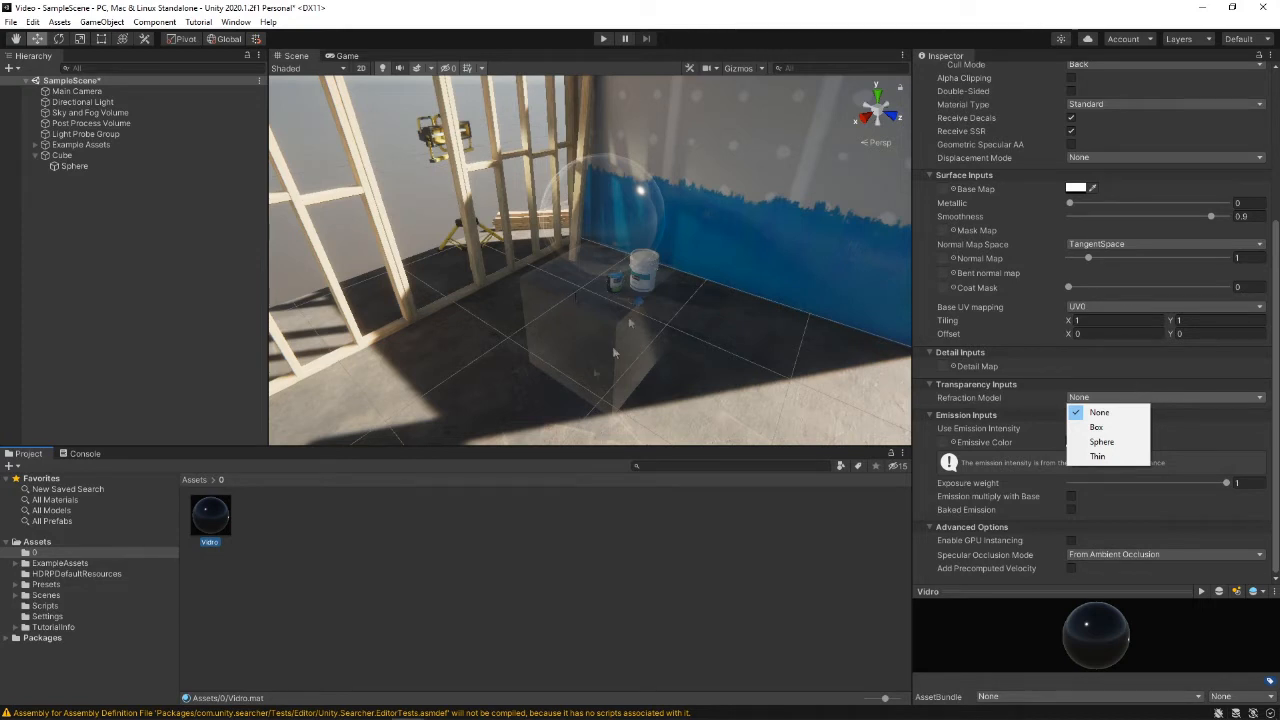
{"action": "left_click", "coordinate": [1121, 437]}
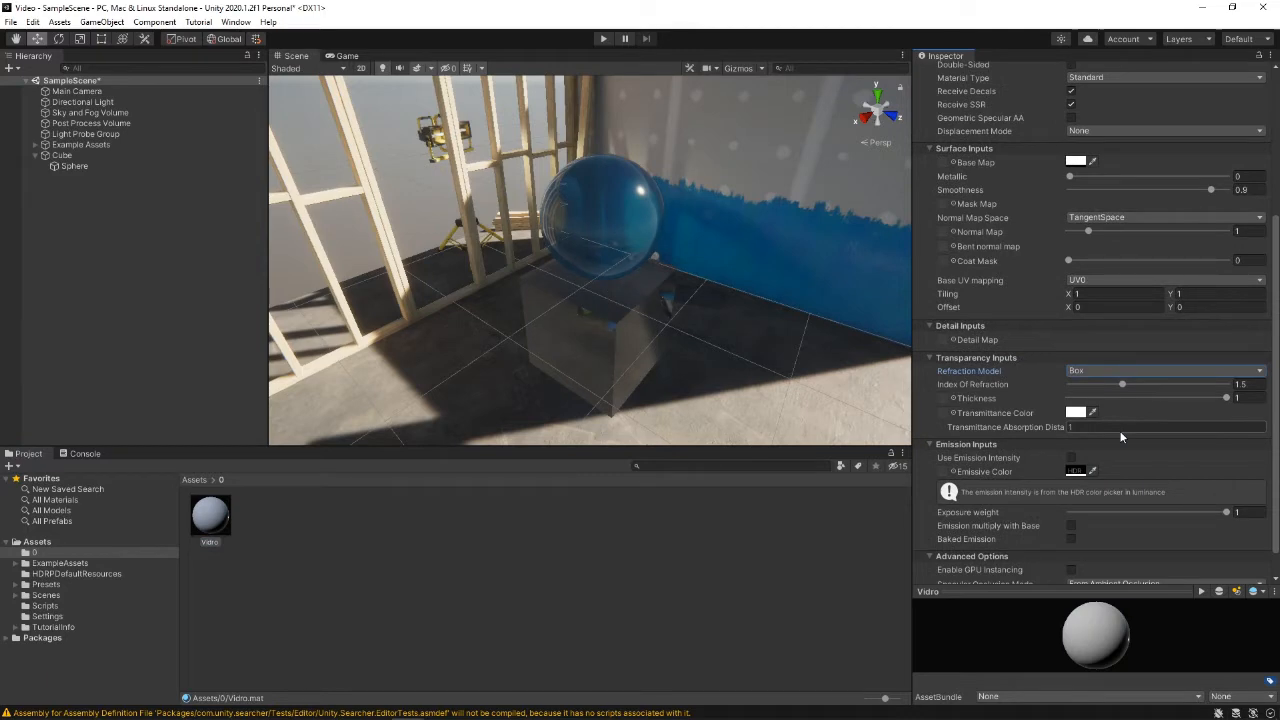
Examine the refraction through the cube and the sphere from several angles, and reopen the Vidro material's settings
{"action": "right_click_drag", "start_coordinate": [602, 287], "coordinate": [630, 267]}
{"action": "middle_click_drag", "start_coordinate": [630, 267], "coordinate": [643, 259]}
{"action": "left_click", "coordinate": [598, 223]}
{"action": "key", "text": "f"}
{"action": "scroll", "coordinate": [553, 297], "scroll_direction": "up", "scroll_amount": 6}
{"action": "right_click_drag", "start_coordinate": [752, 325], "coordinate": [707, 215]}
{"action": "left_click", "coordinate": [626, 174]}
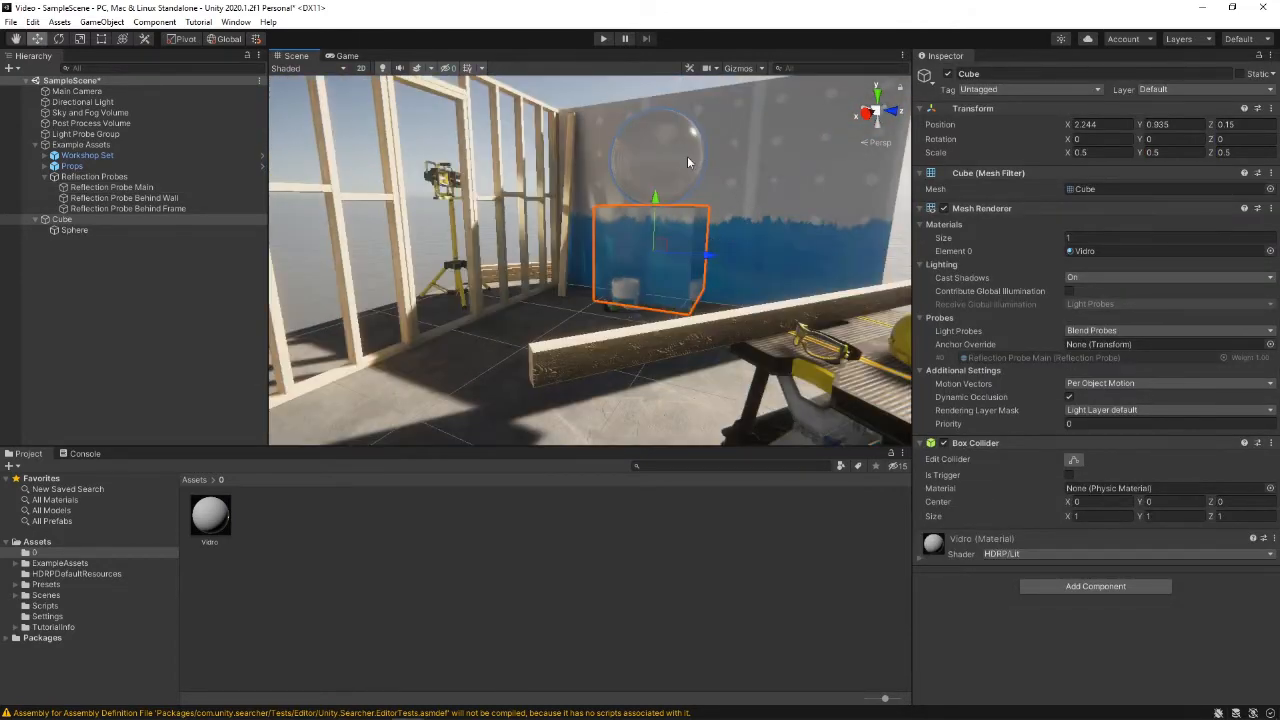
{"action": "left_click", "coordinate": [688, 162]}
{"action": "key", "text": "f"}
{"action": "mouse_move", "coordinate": [731, 294]}
{"action": "left_mouse_down", "text": "alt"}
{"action": "mouse_move", "coordinate": [537, 371]}
{"action": "mouse_move", "coordinate": [485, 301]}
{"action": "mouse_move", "coordinate": [815, 250]}
{"action": "mouse_move", "coordinate": [1029, 286]}
{"action": "mouse_move", "coordinate": [622, 366]}
{"action": "mouse_move", "coordinate": [757, 343]}
{"action": "mouse_move", "coordinate": [757, 355]}
{"action": "left_mouse_up", "text": "alt"}
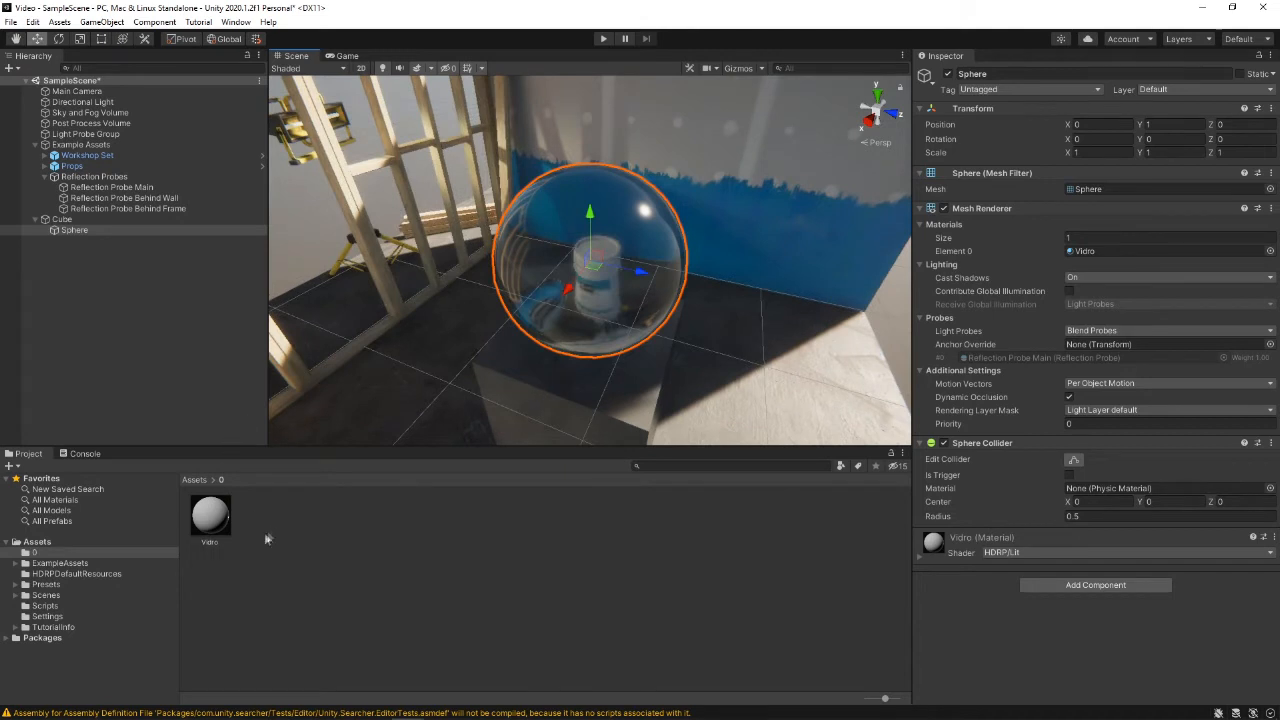
{"action": "left_click", "coordinate": [224, 530]}
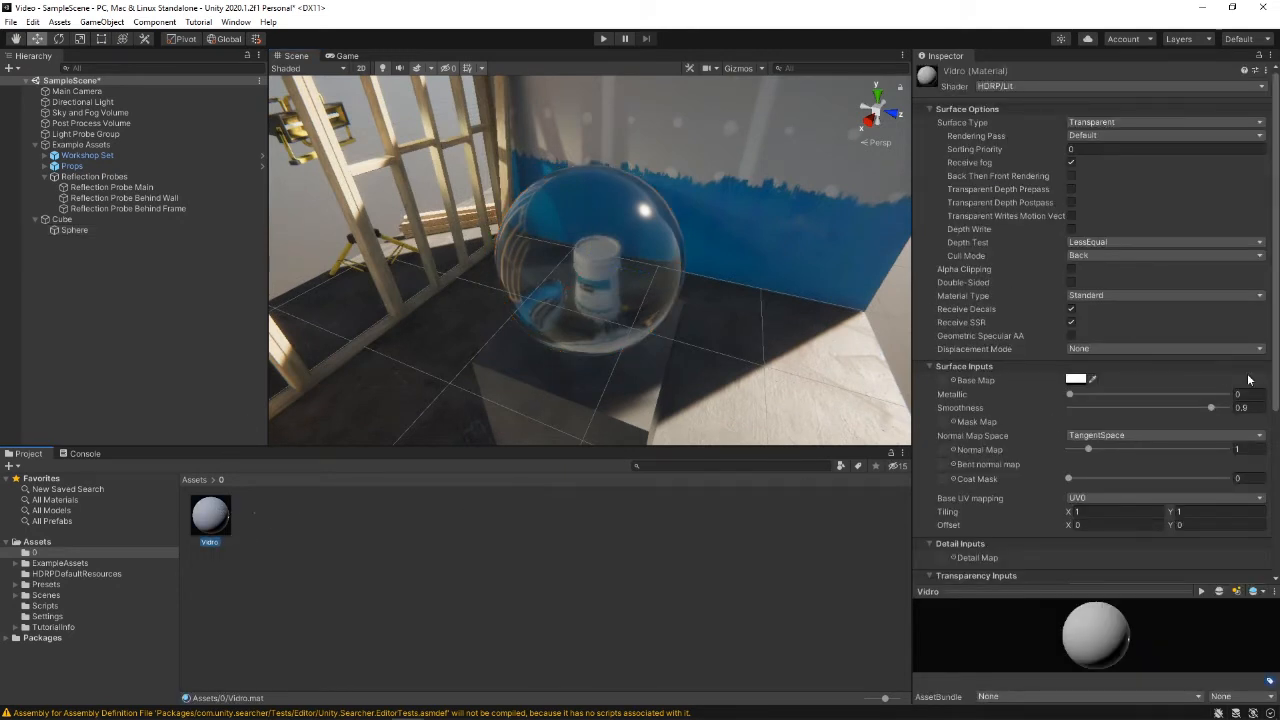
Try the Vidro material's index of refraction from its minimum to its maximum, and settle on 1.215
{"action": "scroll", "coordinate": [1025, 356], "scroll_direction": "down", "scroll_amount": 5}
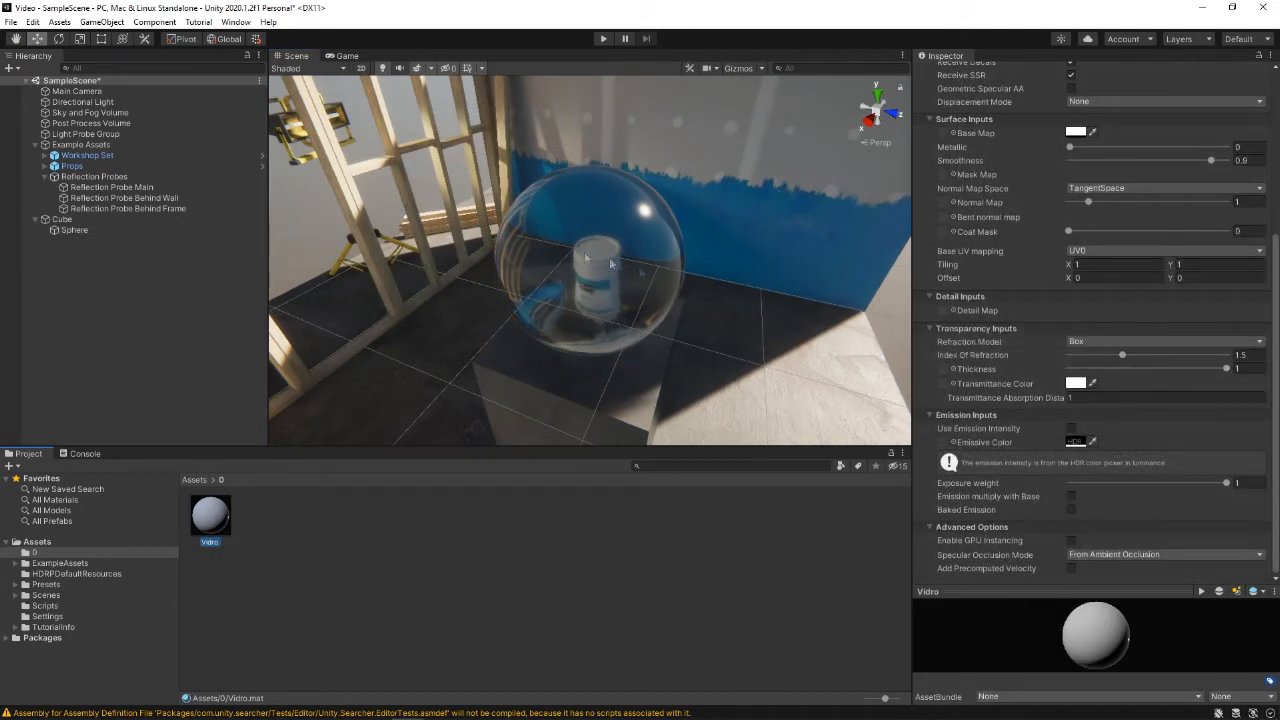
{"action": "left_click_drag", "start_coordinate": [1124, 361], "coordinate": [1048, 363]}
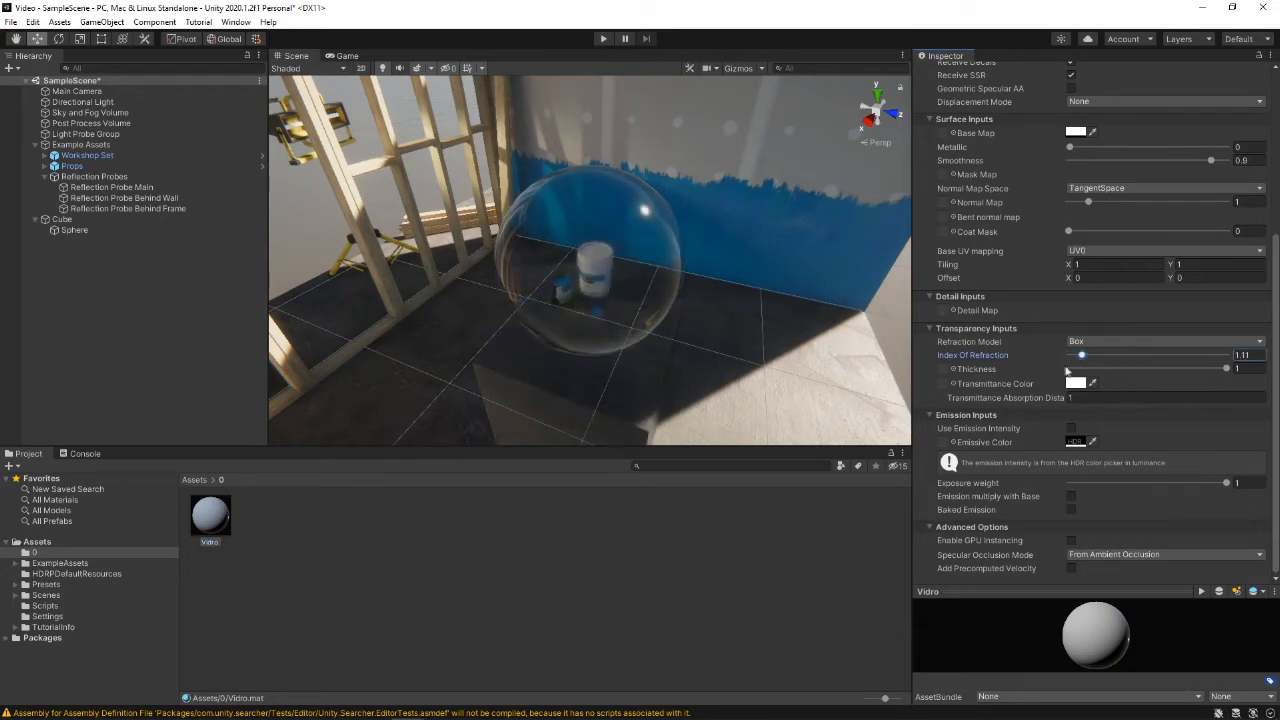
{"action": "left_click_drag", "start_coordinate": [809, 313], "coordinate": [764, 258], "text": "alt"}
{"action": "left_click_drag", "start_coordinate": [1070, 356], "coordinate": [1256, 362]}
{"action": "left_click_drag", "start_coordinate": [742, 259], "coordinate": [698, 313], "text": "alt"}
{"action": "left_click_drag", "start_coordinate": [1215, 355], "coordinate": [1092, 354]}
{"action": "left_click_drag", "start_coordinate": [730, 240], "coordinate": [770, 209], "text": "alt"}
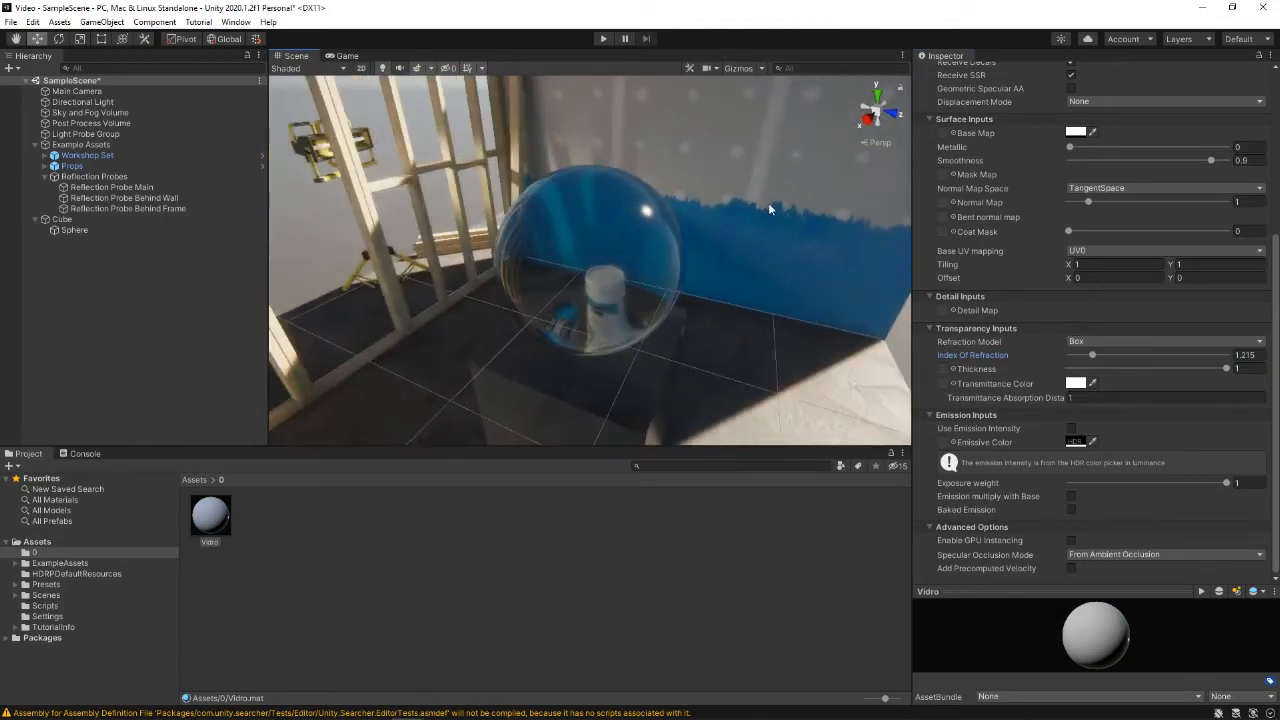
Try the Vidro material's refraction thickness at 0 and at higher values, and settle on 0.421
{"action": "mouse_move", "coordinate": [1225, 369]}
{"action": "left_mouse_down"}
{"action": "mouse_move", "coordinate": [1052, 369]}
{"action": "mouse_move", "coordinate": [1205, 380]}
{"action": "left_mouse_up"}
{"action": "left_click_drag", "start_coordinate": [1003, 393], "coordinate": [1030, 383]}
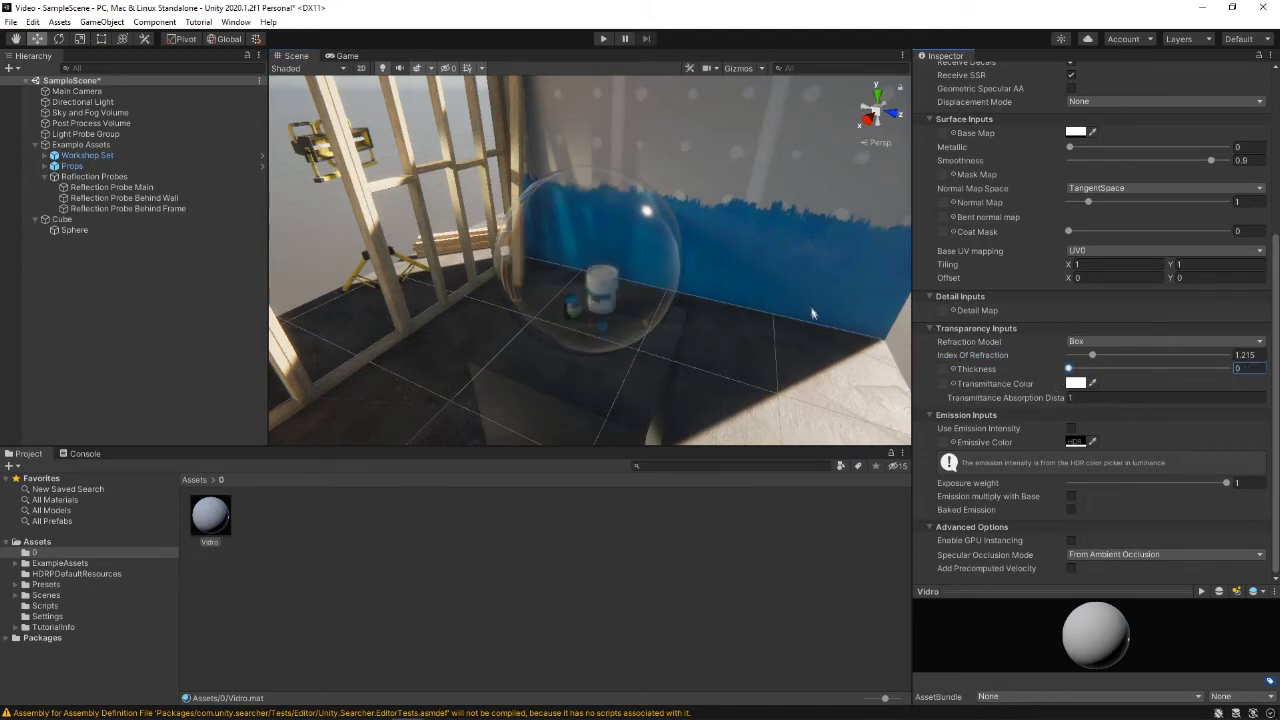
{"action": "mouse_move", "coordinate": [814, 289]}
{"action": "left_mouse_down", "text": "alt"}
{"action": "mouse_move", "coordinate": [766, 268]}
{"action": "mouse_move", "coordinate": [842, 250]}
{"action": "mouse_move", "coordinate": [856, 267]}
{"action": "mouse_move", "coordinate": [798, 294]}
{"action": "left_mouse_up", "text": "alt"}
{"action": "left_click_drag", "start_coordinate": [1252, 376], "coordinate": [1140, 375]}
{"action": "left_click_drag", "start_coordinate": [786, 274], "coordinate": [813, 295], "text": "alt"}
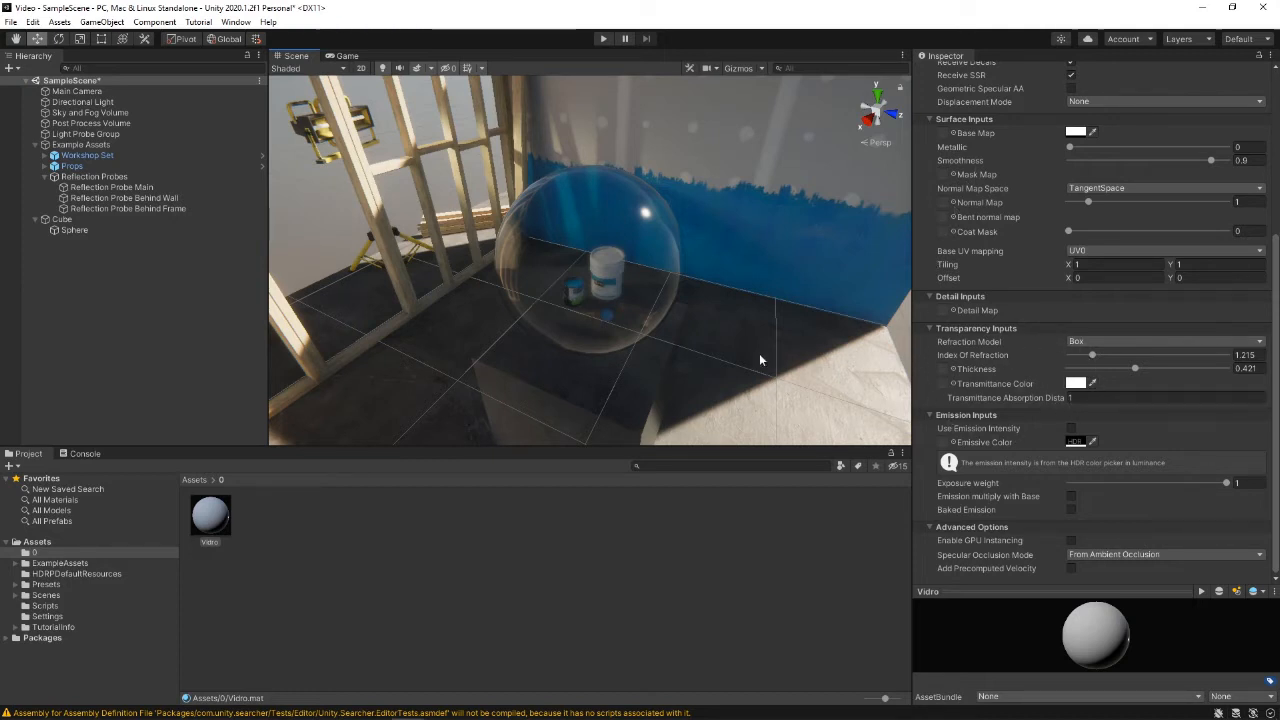
Try a saturated green as the Vidro material's transmittance color, and settle on a very pale, nearly white tint
{"action": "left_click", "coordinate": [1074, 384]}
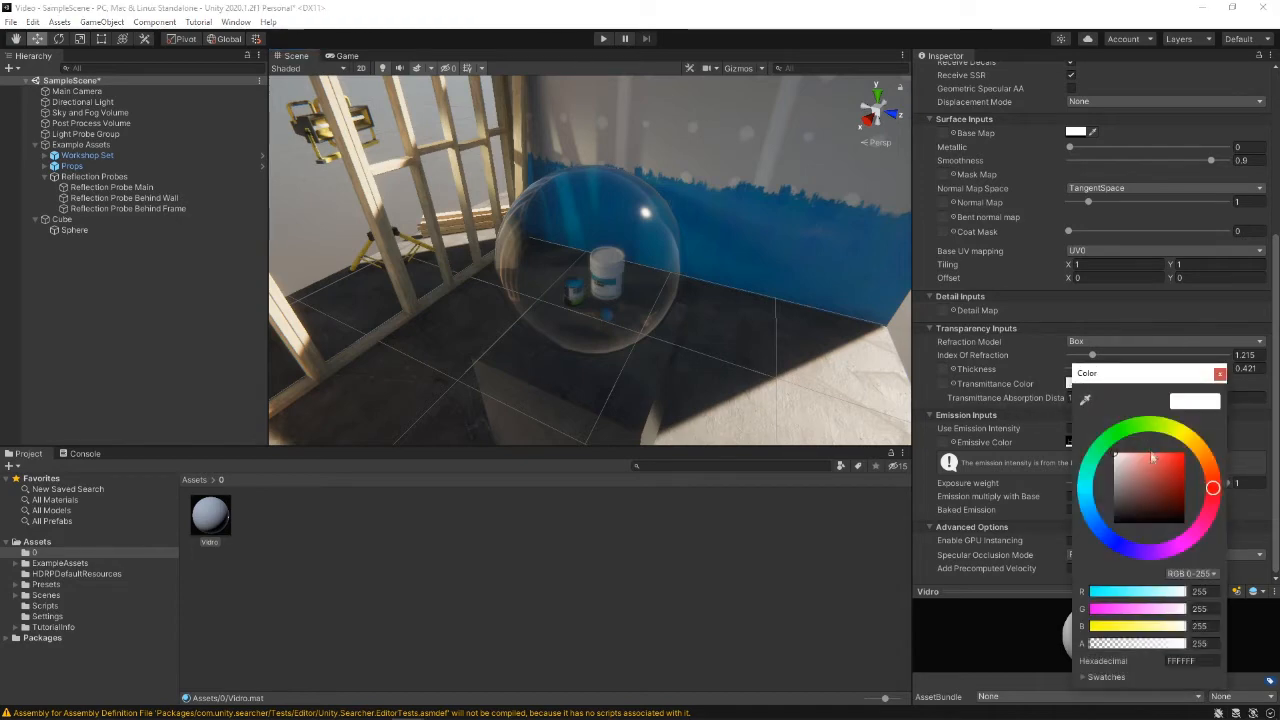
{"action": "left_click", "coordinate": [1115, 438]}
{"action": "left_click_drag", "start_coordinate": [540, 355], "coordinate": [988, 355], "text": "alt"}
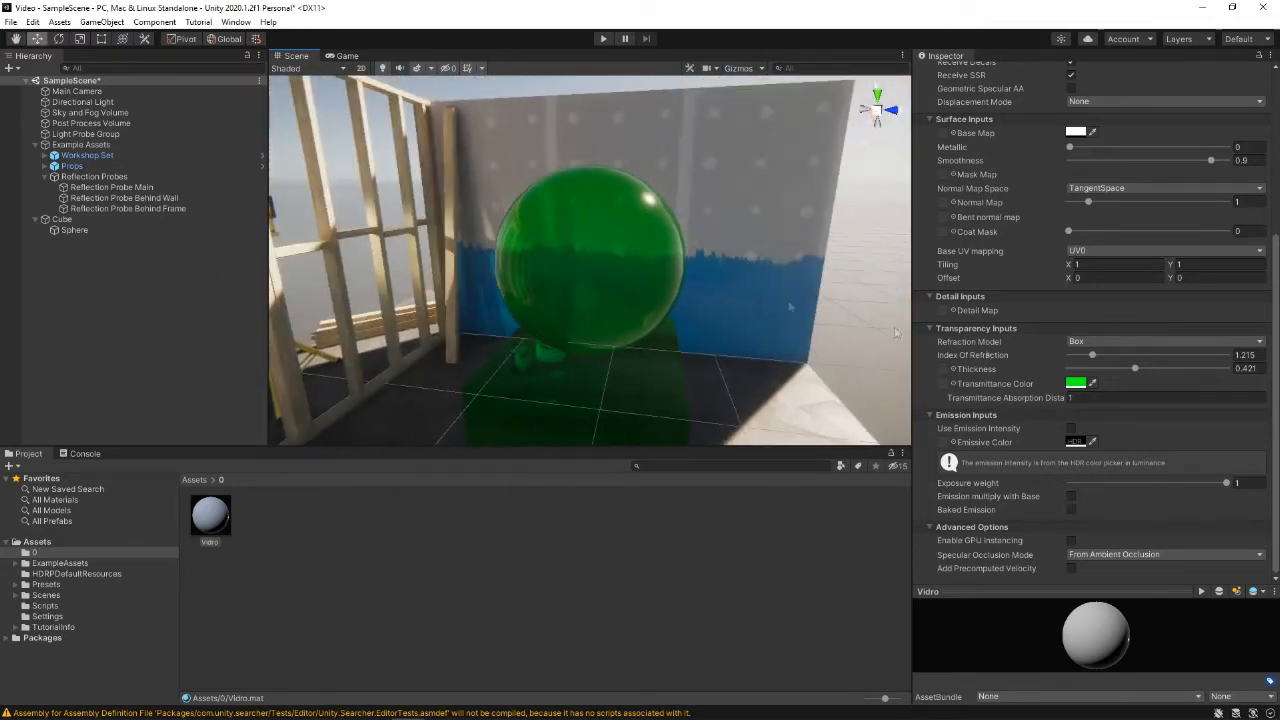
{"action": "left_click", "coordinate": [1076, 384]}
{"action": "left_click_drag", "start_coordinate": [1155, 430], "coordinate": [1078, 445]}
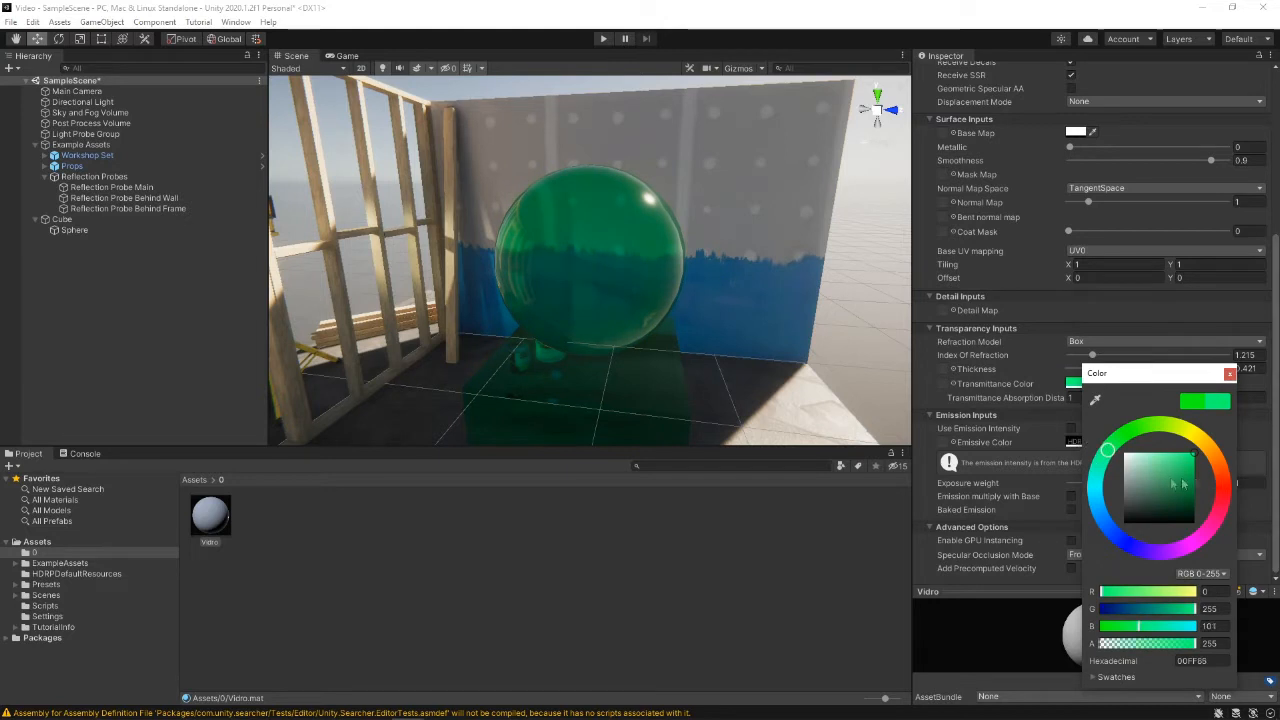
{"action": "left_click_drag", "start_coordinate": [1198, 484], "coordinate": [1062, 429]}
{"action": "left_click_drag", "start_coordinate": [1143, 484], "coordinate": [1131, 459]}
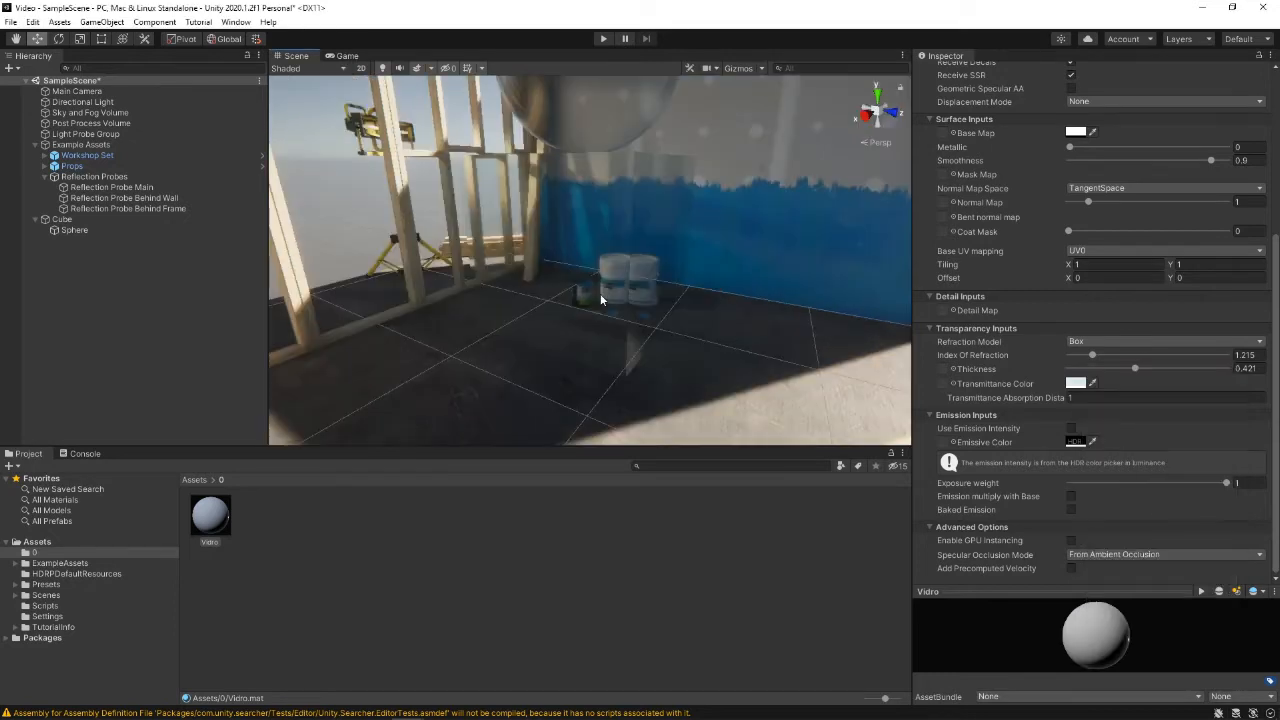
Set the Vidro material's refraction model to Sphere and examine the sphere and the cube from several angles
{"action": "middle_click_drag", "start_coordinate": [596, 293], "coordinate": [636, 281]}
{"action": "scroll", "coordinate": [603, 298], "scroll_direction": "down", "scroll_amount": 3}
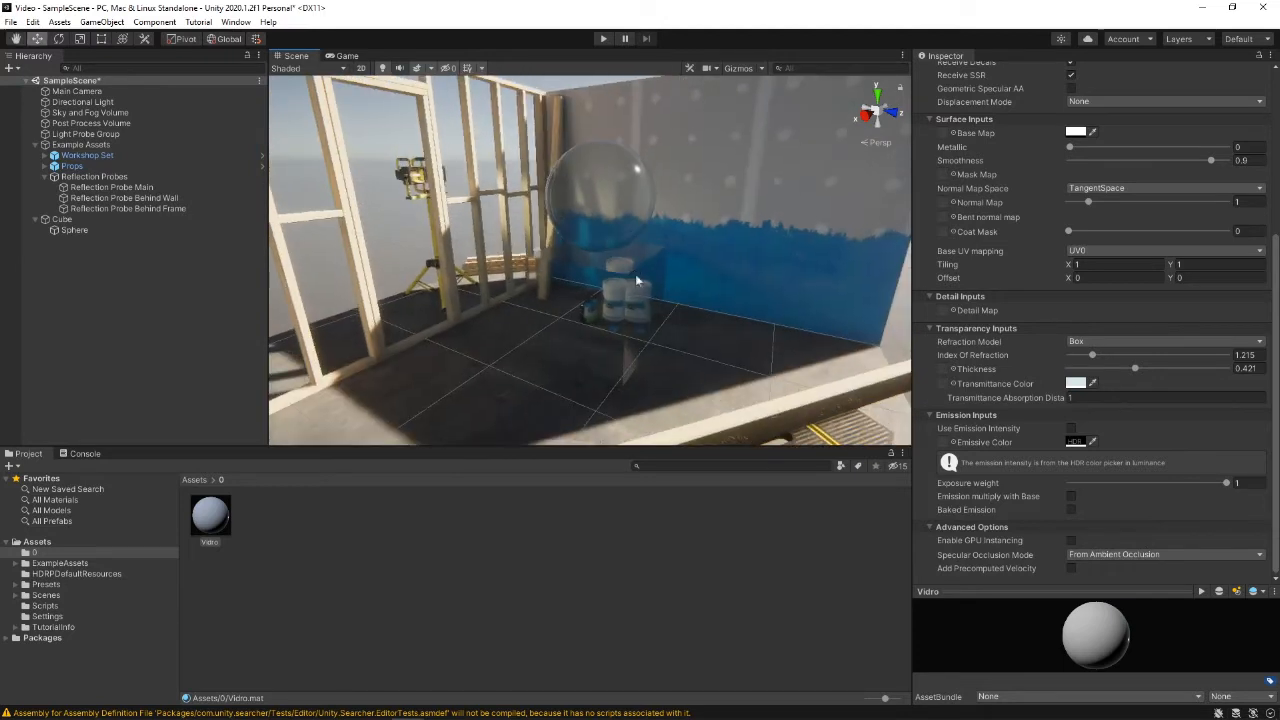
{"action": "left_click", "coordinate": [1109, 346]}
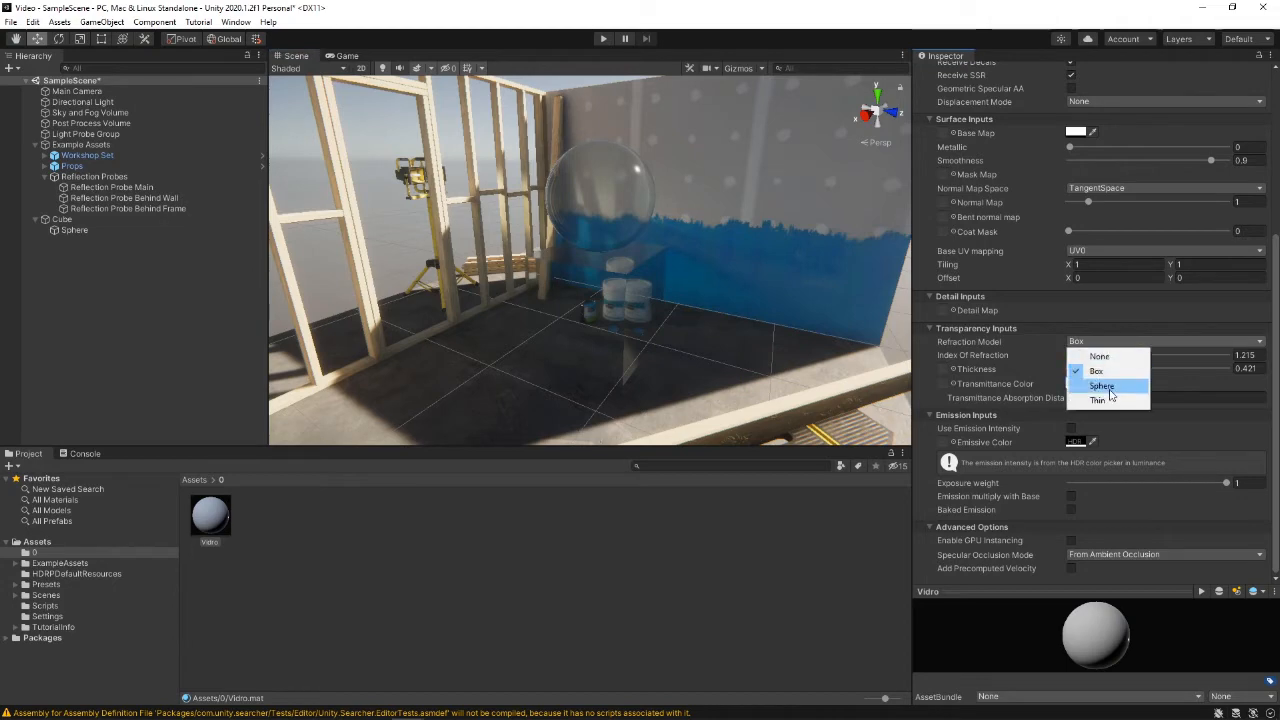
{"action": "right_click_drag", "start_coordinate": [669, 262], "coordinate": [603, 228]}
{"action": "key", "text": "w"}
{"action": "key", "text": "s"}
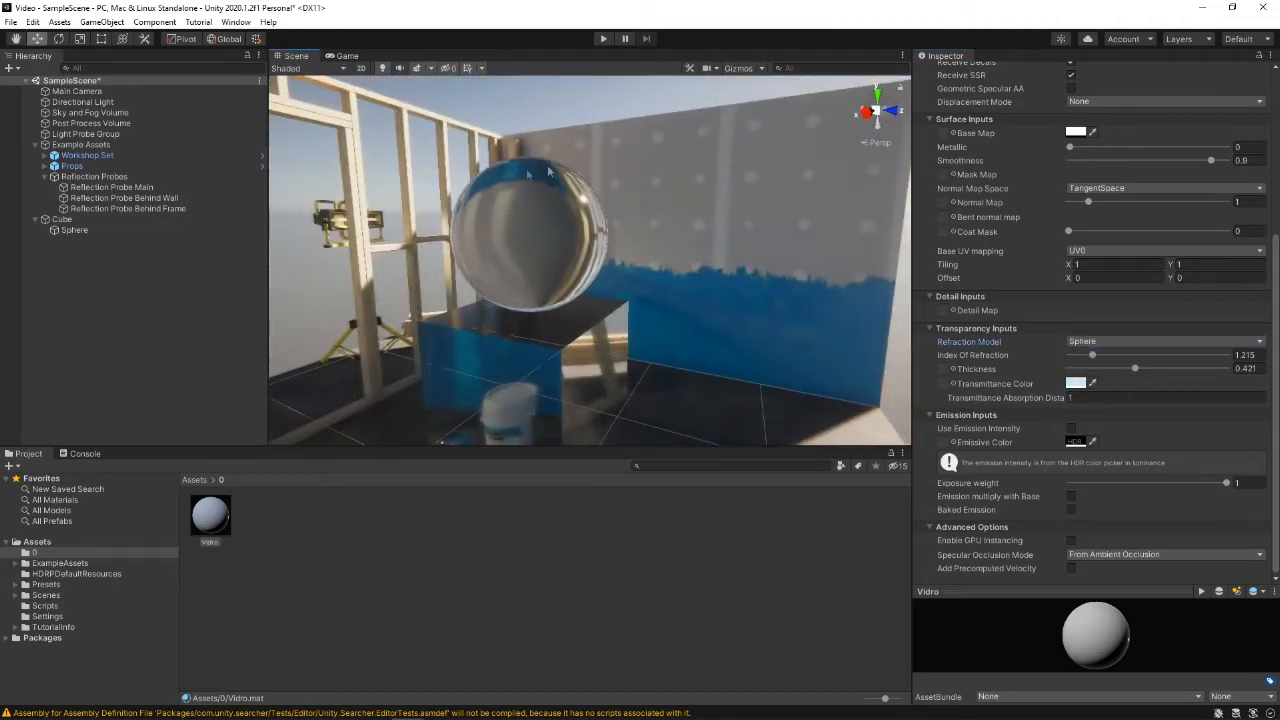
{"action": "left_click", "coordinate": [520, 212]}
{"action": "key", "text": "f"}
{"action": "left_click_drag", "start_coordinate": [791, 219], "coordinate": [729, 237], "text": "alt"}
{"action": "scroll", "coordinate": [729, 240], "scroll_direction": "down", "scroll_amount": 5}
{"action": "mouse_move", "coordinate": [727, 246]}
{"action": "middle_mouse_down"}
{"action": "mouse_move", "coordinate": [737, 238]}
{"action": "mouse_move", "coordinate": [712, 232]}
{"action": "middle_mouse_up"}
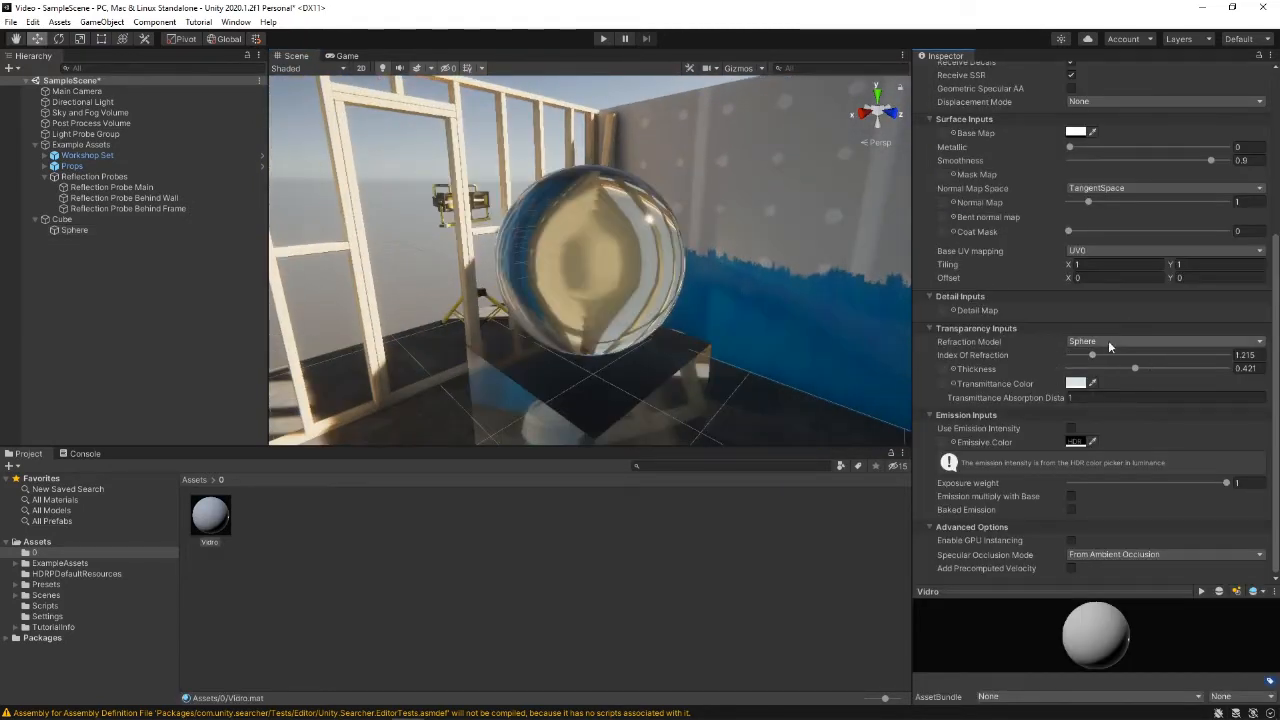
{"action": "left_click", "coordinate": [1109, 346]}
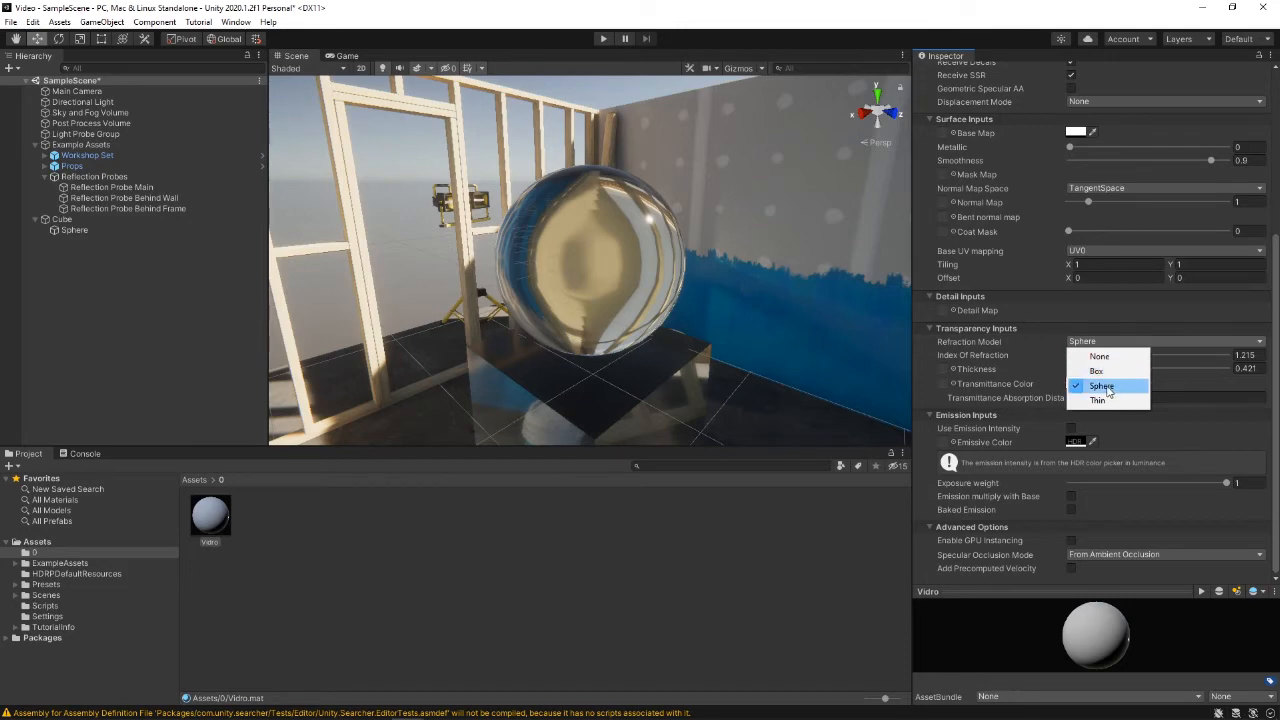
{"action": "left_click", "coordinate": [612, 290]}
{"action": "left_click_drag", "start_coordinate": [638, 424], "coordinate": [712, 408], "text": "alt"}
{"action": "mouse_move", "coordinate": [712, 408]}
{"action": "right_mouse_down"}
{"action": "mouse_move", "coordinate": [694, 402]}
{"action": "mouse_move", "coordinate": [716, 432]}
{"action": "right_mouse_up"}
Set the index of refraction to 1.298 and check the distortion through the cube
{"action": "mouse_move", "coordinate": [1092, 355]}
{"action": "left_mouse_down"}
{"action": "mouse_move", "coordinate": [1174, 357]}
{"action": "mouse_move", "coordinate": [1078, 355]}
{"action": "mouse_move", "coordinate": [1097, 354]}
{"action": "left_mouse_up"}
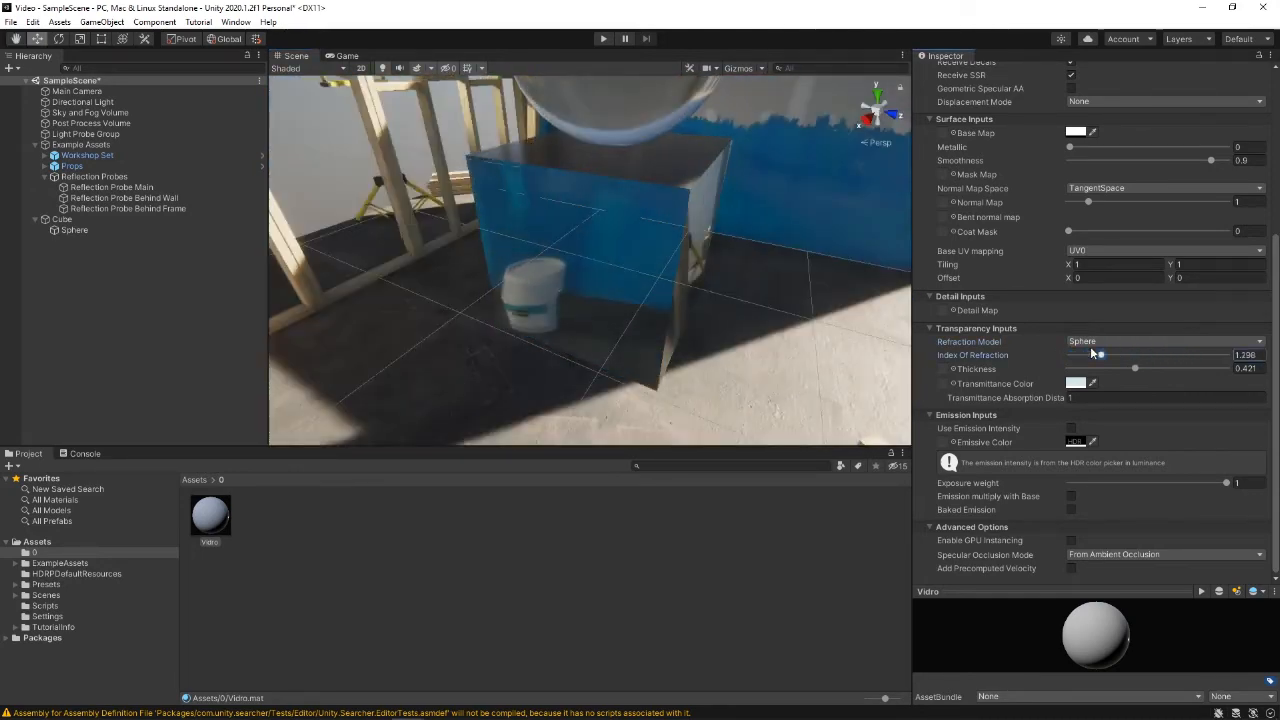
{"action": "scroll", "coordinate": [622, 231], "scroll_direction": "down", "scroll_amount": 5}
{"action": "left_click_drag", "start_coordinate": [624, 236], "coordinate": [663, 215], "text": "alt"}
{"action": "scroll", "coordinate": [662, 215], "scroll_direction": "up", "scroll_amount": 5}
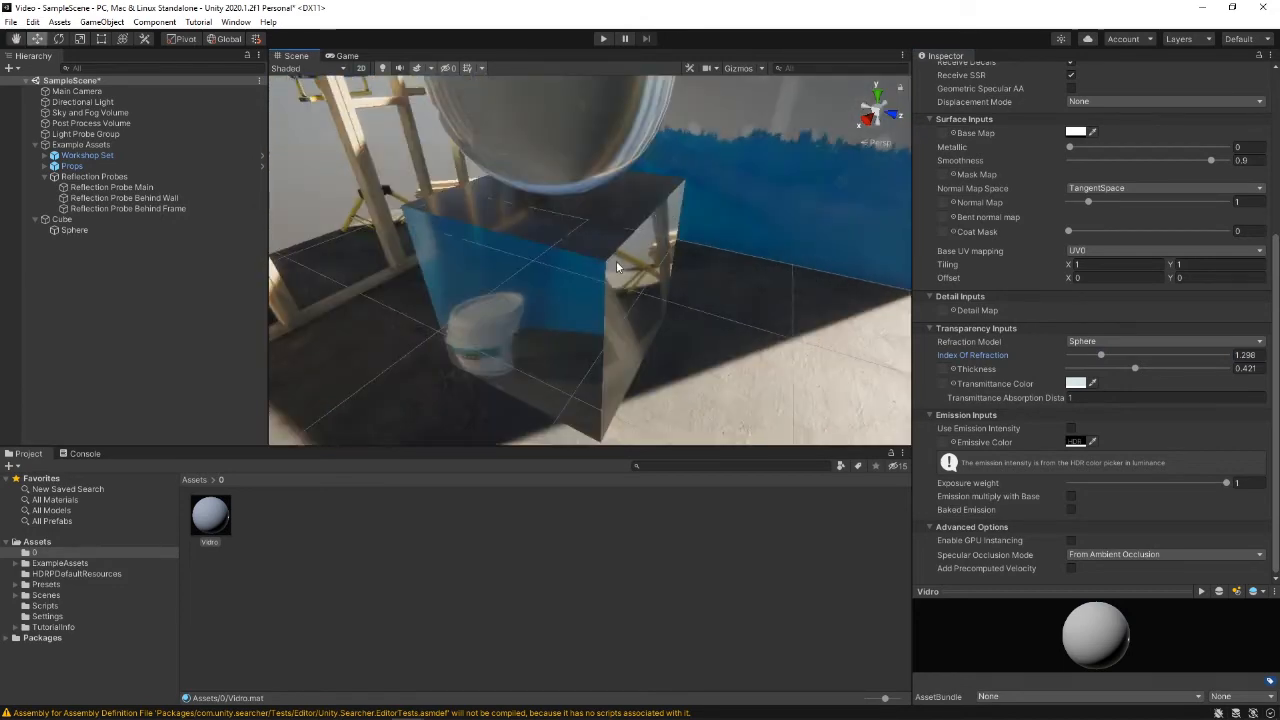
Switch the refraction model back to Box and view the paint buckets through the cube
{"action": "left_click", "coordinate": [1084, 342]}
{"action": "left_click", "coordinate": [1092, 372]}
{"action": "left_click_drag", "start_coordinate": [612, 325], "coordinate": [707, 291], "text": "alt"}
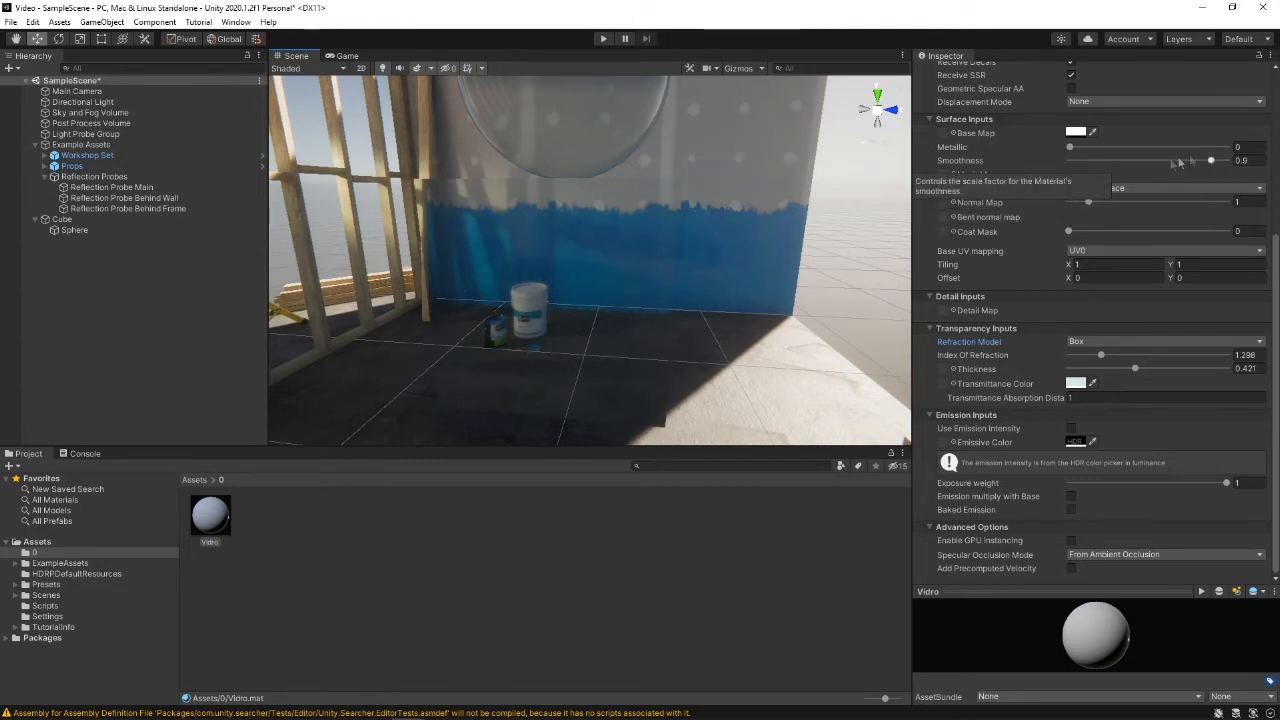
Try the Vidro material's smoothness at 0.568 to compare the blur on the paint buckets, and return it to 0.9
{"action": "left_click_drag", "start_coordinate": [1209, 160], "coordinate": [1157, 163]}
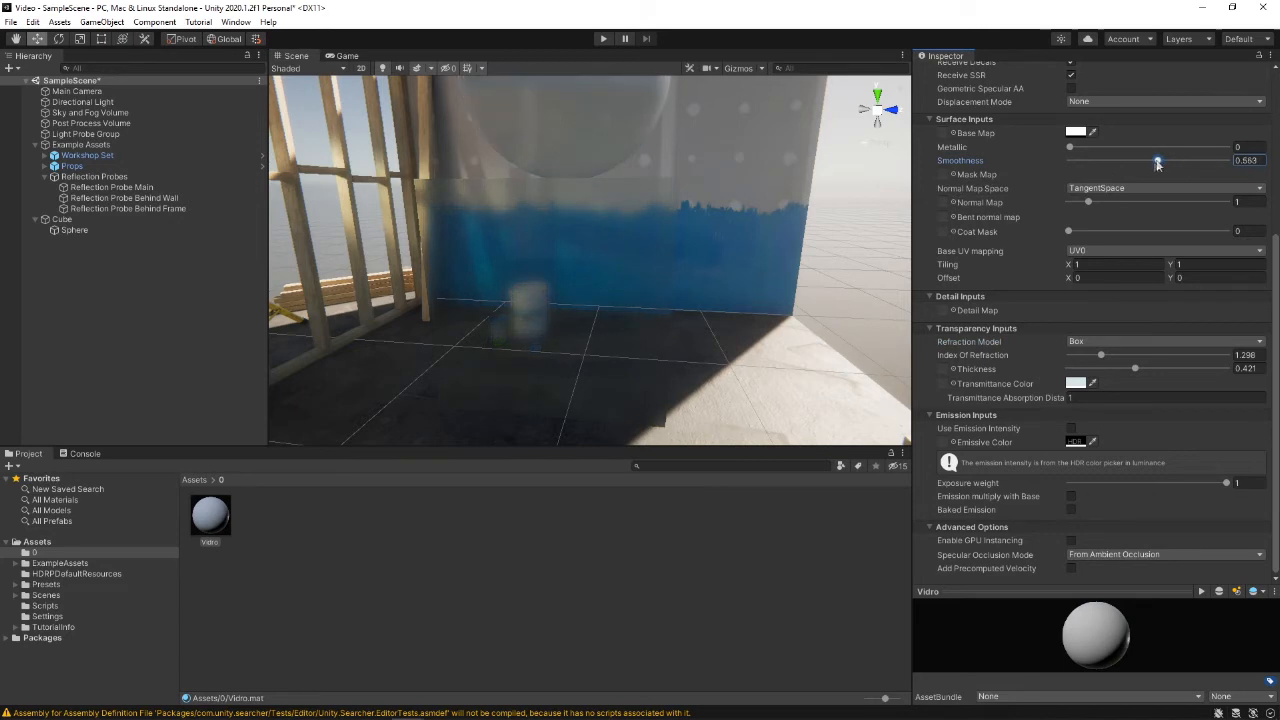
{"action": "scroll", "coordinate": [476, 314], "scroll_direction": "up", "scroll_amount": 3}
{"action": "mouse_move", "coordinate": [389, 323]}
{"action": "middle_mouse_down"}
{"action": "mouse_move", "coordinate": [791, 209]}
{"action": "mouse_move", "coordinate": [747, 204]}
{"action": "middle_mouse_up"}
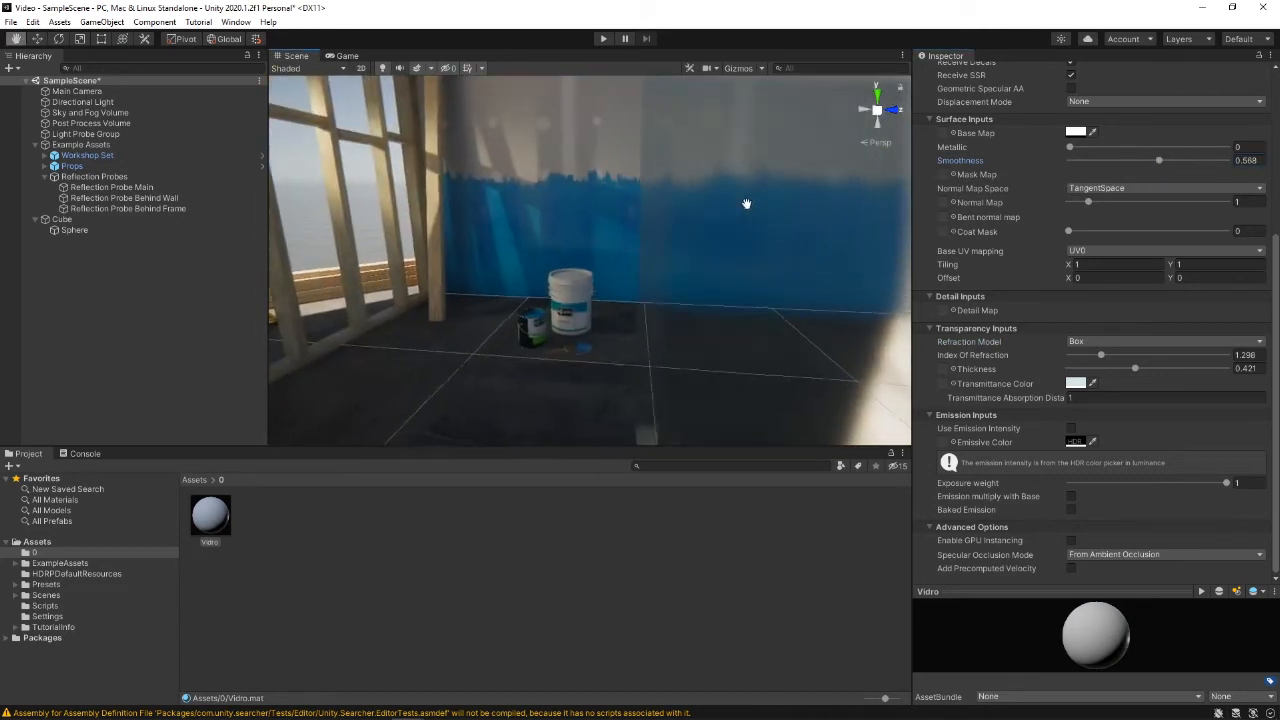
{"action": "scroll", "coordinate": [746, 203], "scroll_direction": "down", "scroll_amount": 3}
{"action": "scroll", "coordinate": [746, 202], "scroll_direction": "down", "scroll_amount": 3}
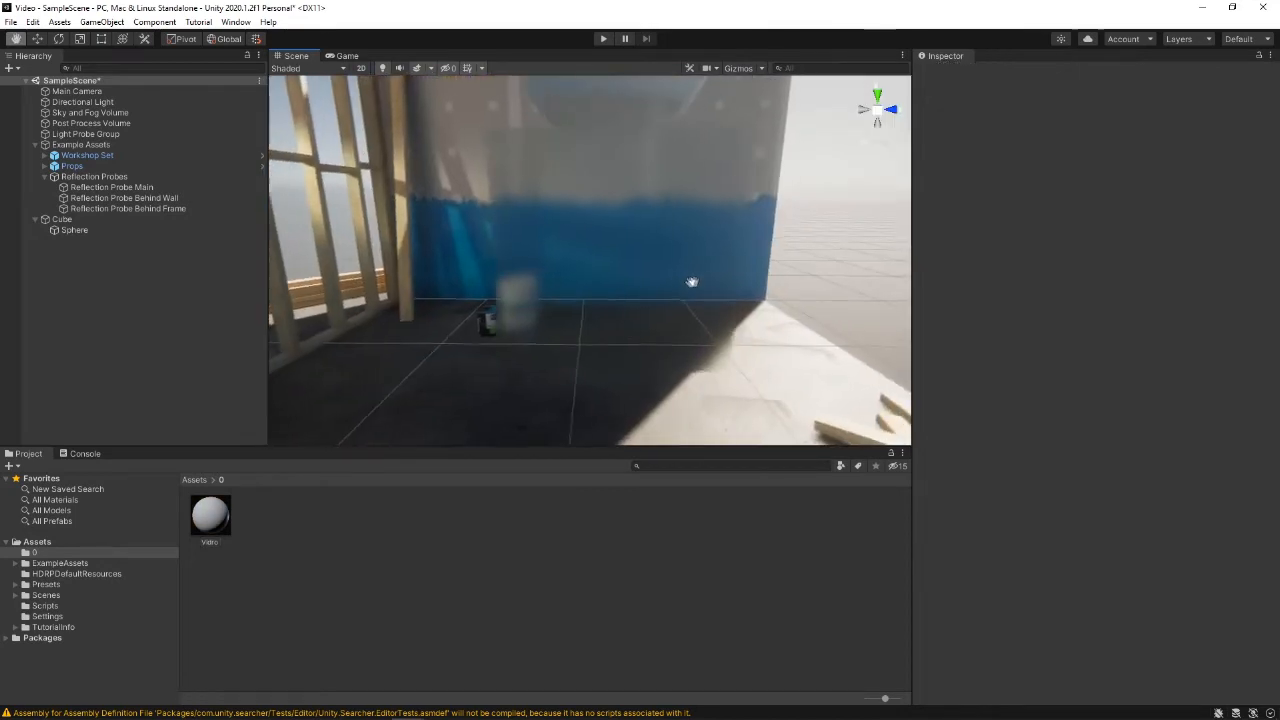
{"action": "mouse_move", "coordinate": [691, 281]}
{"action": "middle_mouse_down"}
{"action": "mouse_move", "coordinate": [659, 288]}
{"action": "mouse_move", "coordinate": [746, 277]}
{"action": "mouse_move", "coordinate": [589, 277]}
{"action": "mouse_move", "coordinate": [746, 283]}
{"action": "mouse_move", "coordinate": [675, 293]}
{"action": "mouse_move", "coordinate": [834, 243]}
{"action": "mouse_move", "coordinate": [657, 289]}
{"action": "mouse_move", "coordinate": [675, 281]}
{"action": "middle_mouse_up"}
{"action": "mouse_move", "coordinate": [676, 281]}
{"action": "left_mouse_down", "text": "alt"}
{"action": "mouse_move", "coordinate": [734, 251]}
{"action": "mouse_move", "coordinate": [548, 294]}
{"action": "left_mouse_up", "text": "alt"}
{"action": "mouse_move", "coordinate": [548, 294]}
{"action": "middle_mouse_down"}
{"action": "mouse_move", "coordinate": [547, 241]}
{"action": "mouse_move", "coordinate": [563, 267]}
{"action": "mouse_move", "coordinate": [535, 254]}
{"action": "middle_mouse_up"}
{"action": "left_click", "coordinate": [212, 515]}
Set the Vidro material's refraction model to Thin and its index of refraction to 1, and examine both glass objects
{"action": "left_click", "coordinate": [1123, 348]}
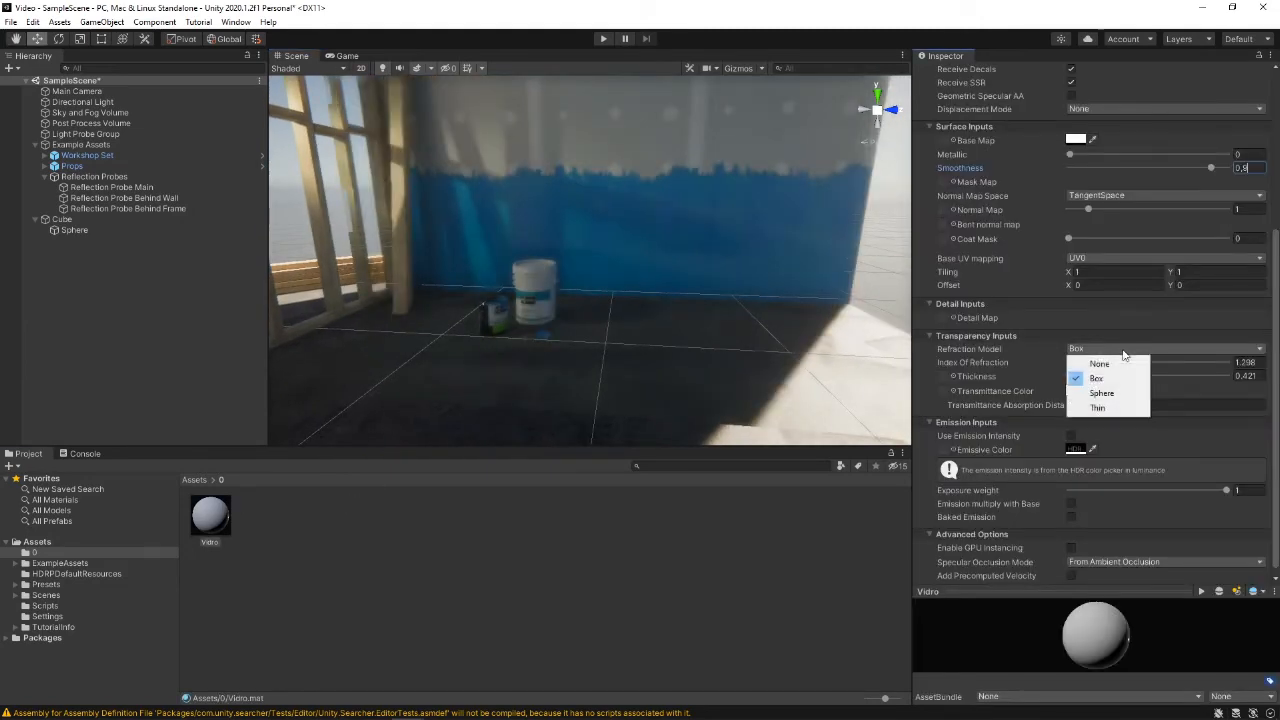
{"action": "left_click", "coordinate": [1098, 409]}
{"action": "left_click_drag", "start_coordinate": [540, 306], "coordinate": [570, 286], "text": "alt"}
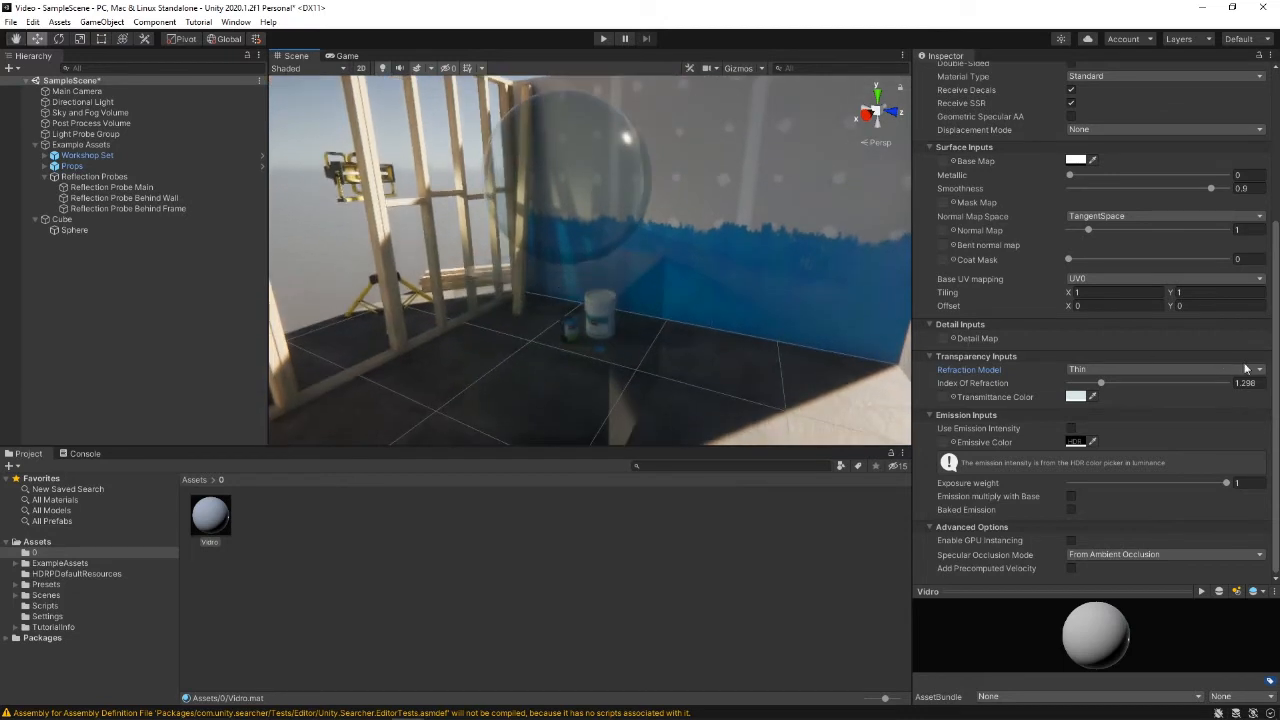
{"action": "left_click_drag", "start_coordinate": [1111, 390], "coordinate": [1033, 383]}
{"action": "right_click_drag", "start_coordinate": [624, 250], "coordinate": [533, 177]}
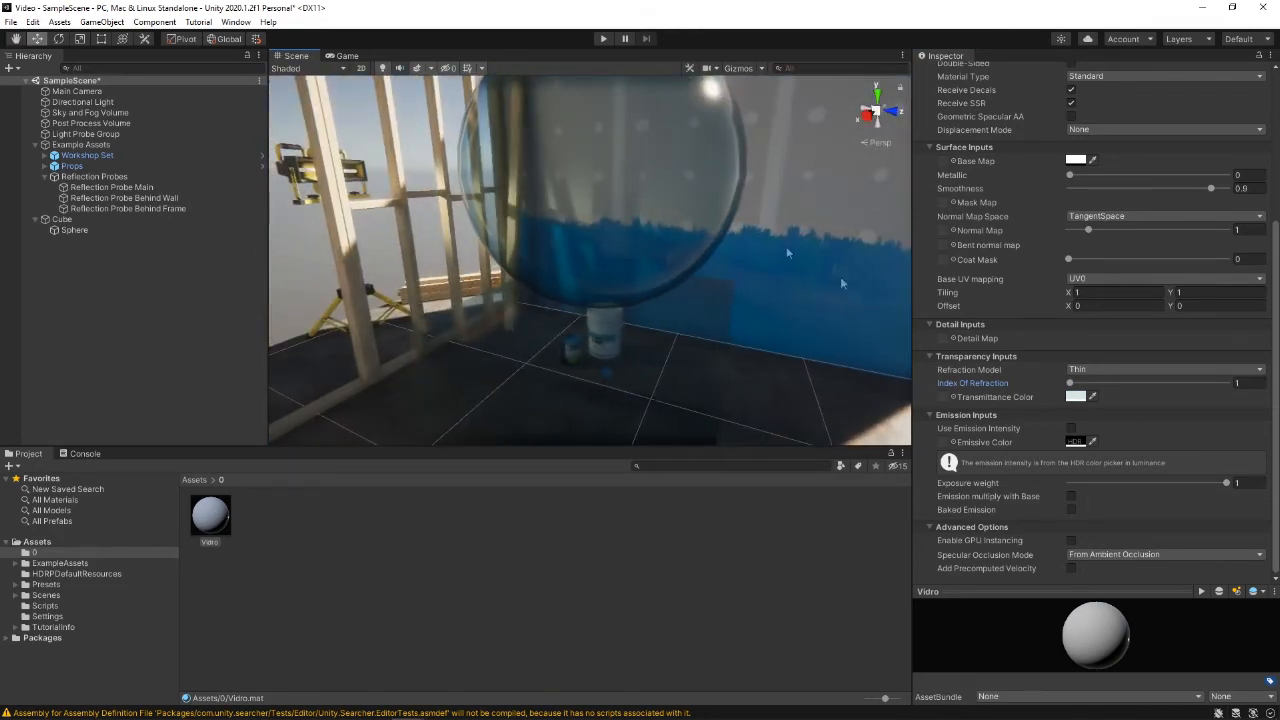
{"action": "middle_click_drag", "start_coordinate": [843, 367], "coordinate": [677, 260]}
{"action": "right_click_drag", "start_coordinate": [677, 260], "coordinate": [480, 280]}
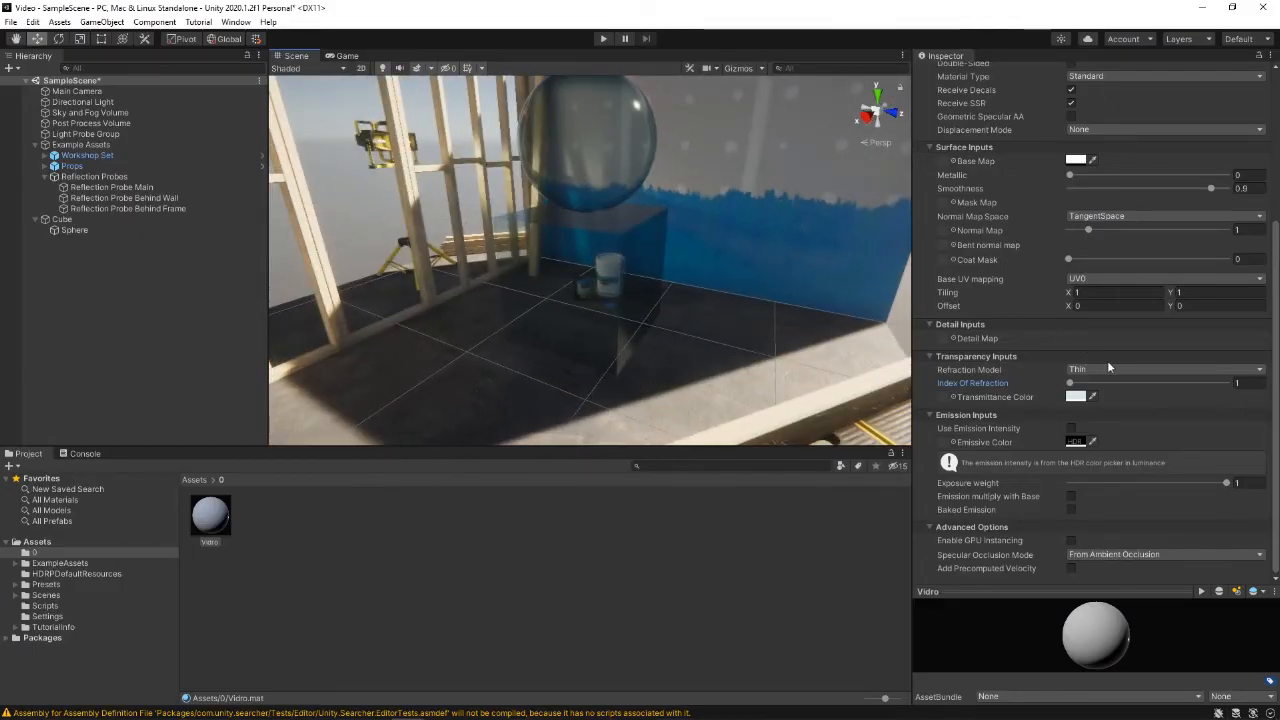
Try the Box refraction model again, choose Sphere instead, and examine the glass in the room
{"action": "left_click", "coordinate": [1107, 368]}
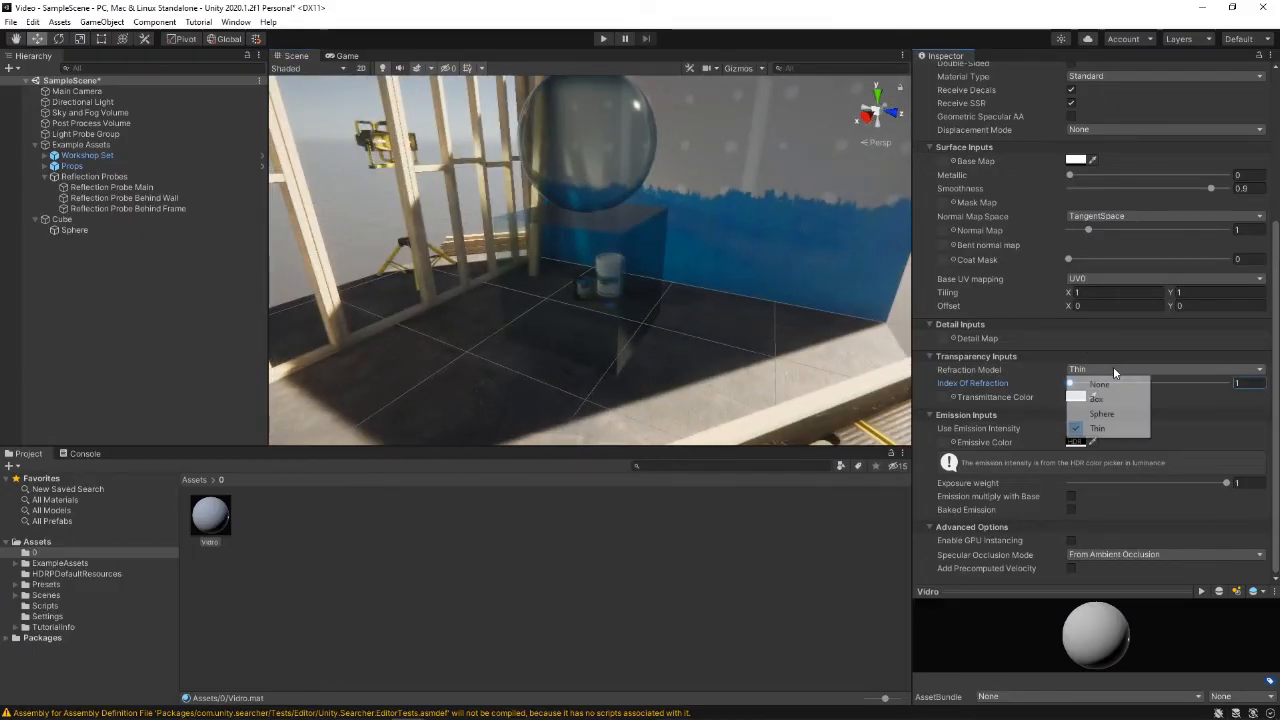
{"action": "left_click", "coordinate": [1121, 399]}
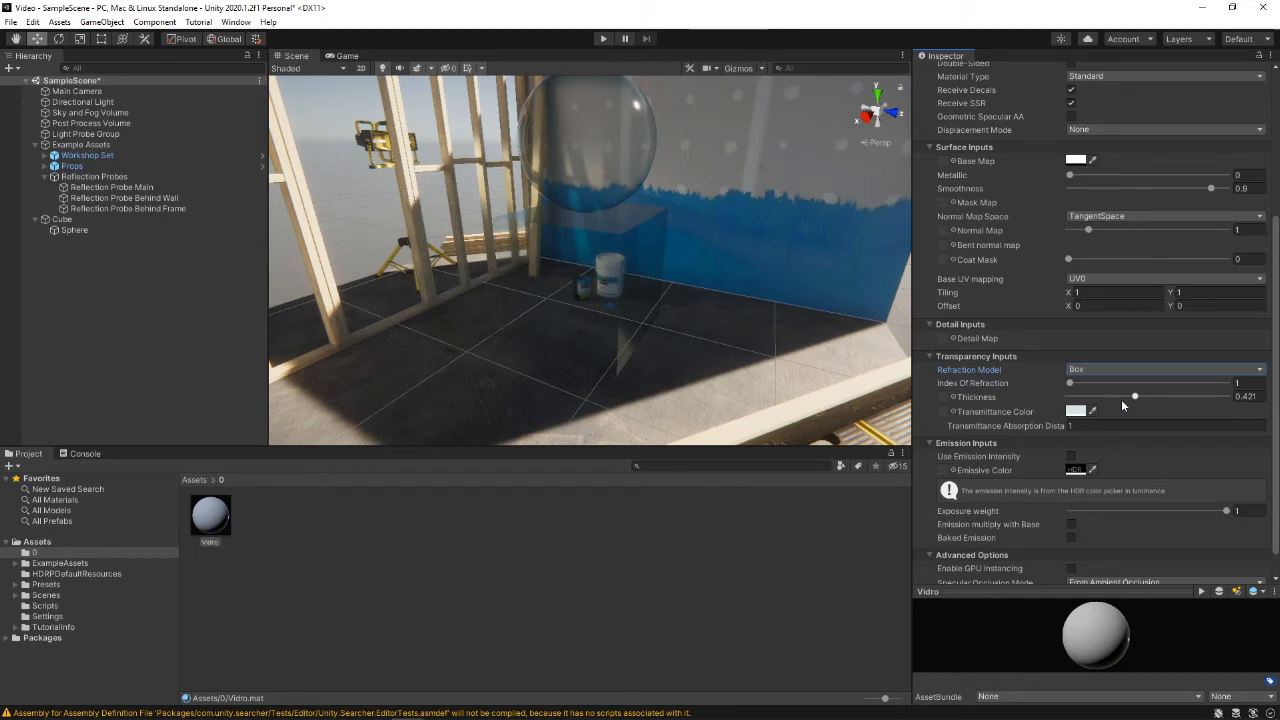
{"action": "left_click", "coordinate": [1118, 370]}
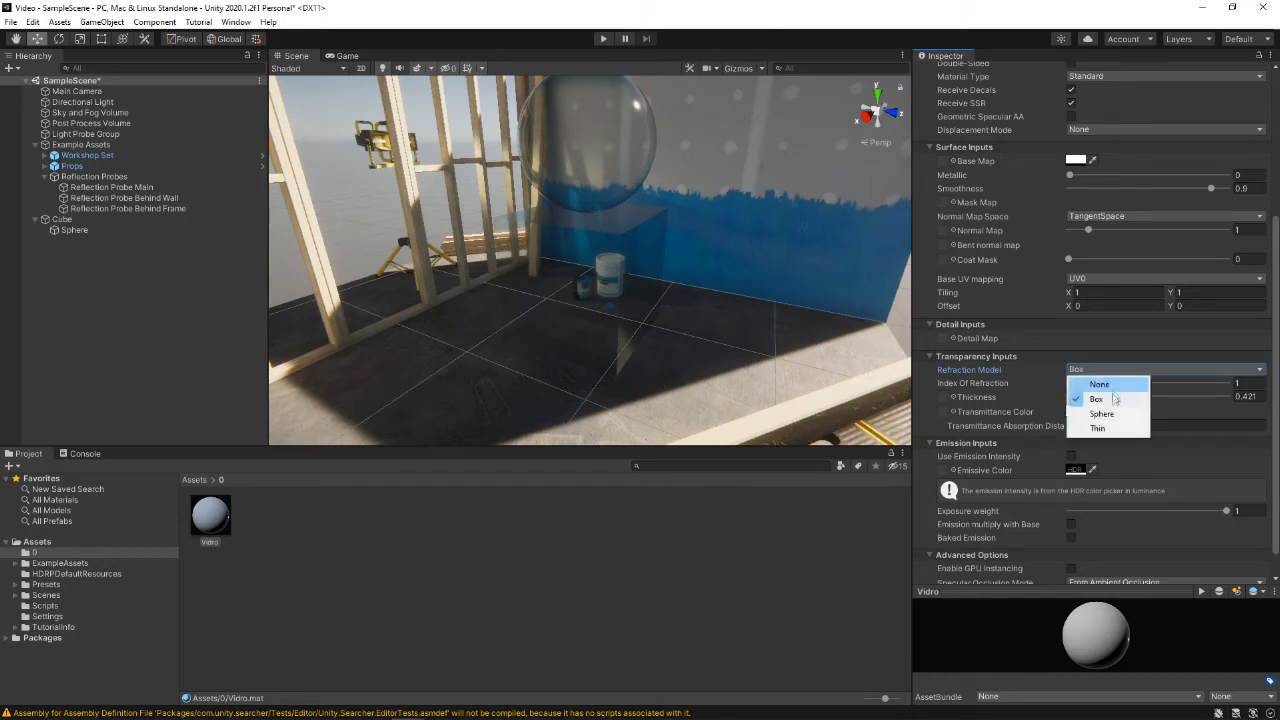
{"action": "left_click", "coordinate": [1118, 412]}
{"action": "right_click_drag", "start_coordinate": [592, 332], "coordinate": [587, 289]}
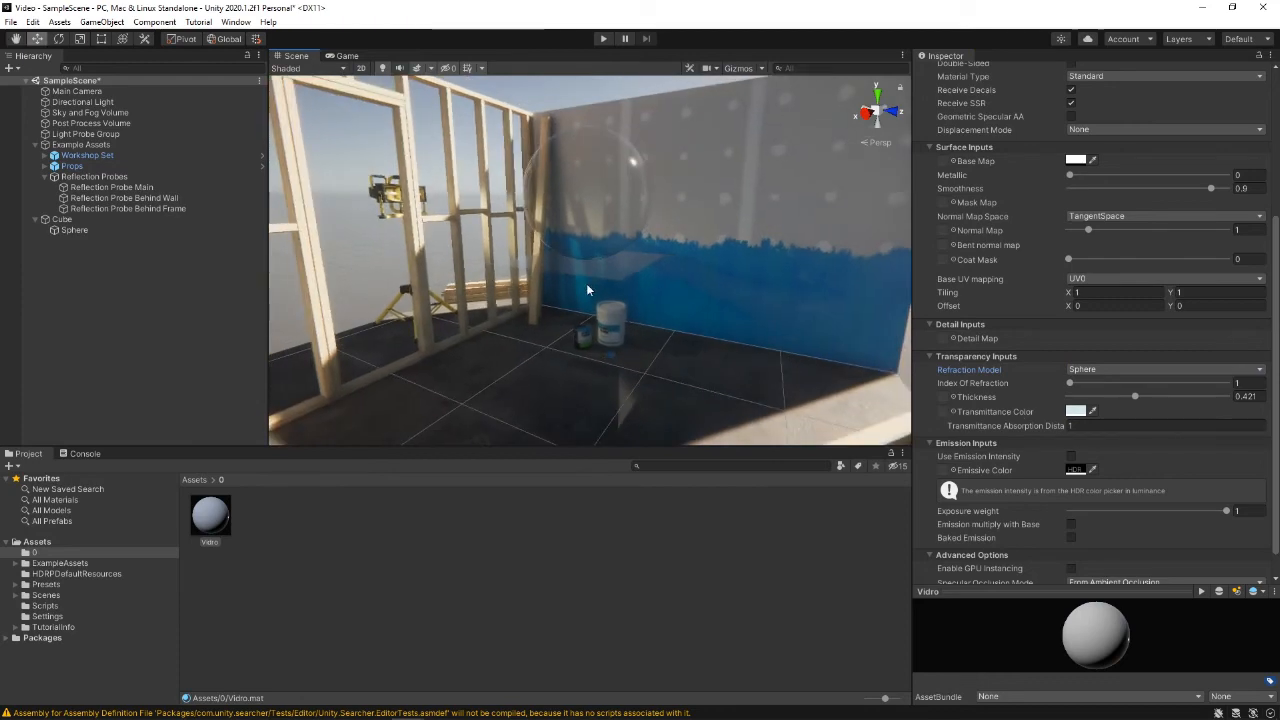
{"action": "right_click_drag", "start_coordinate": [589, 343], "coordinate": [693, 318]}
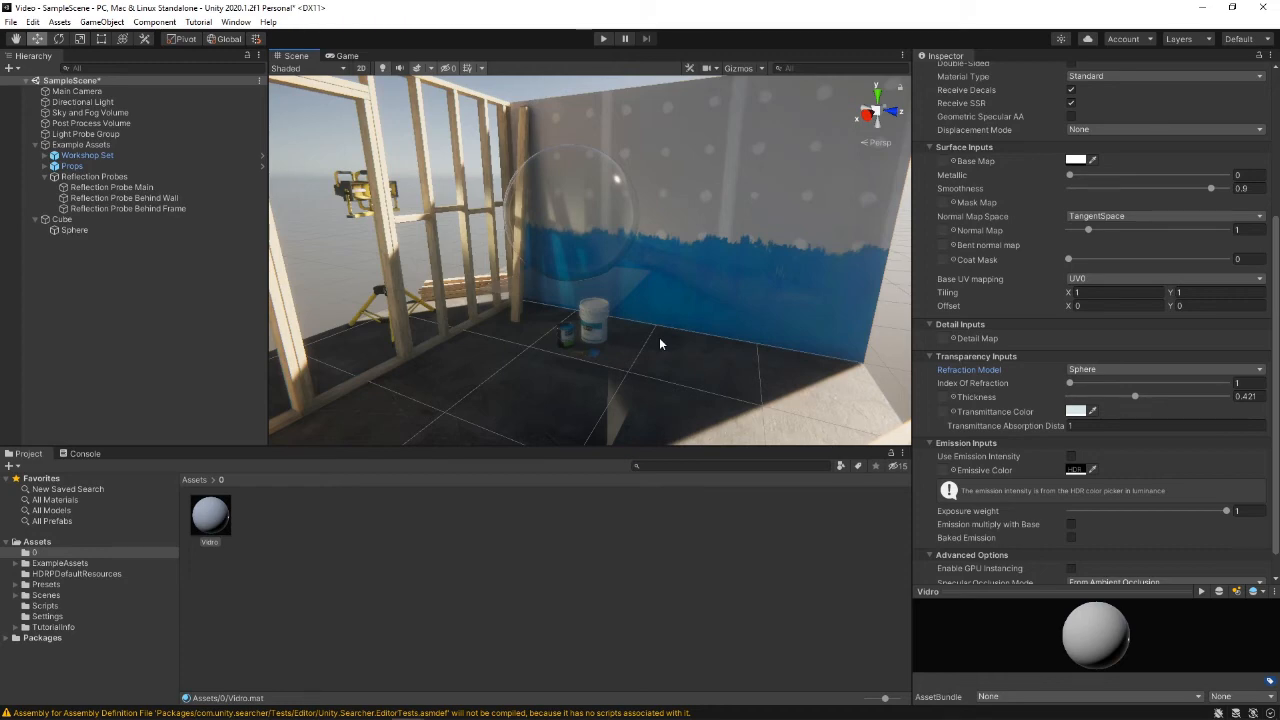
{"action": "scroll", "coordinate": [957, 348], "scroll_direction": "up", "scroll_amount": 3}
{"action": "right_click_drag", "start_coordinate": [750, 262], "coordinate": [772, 283]}
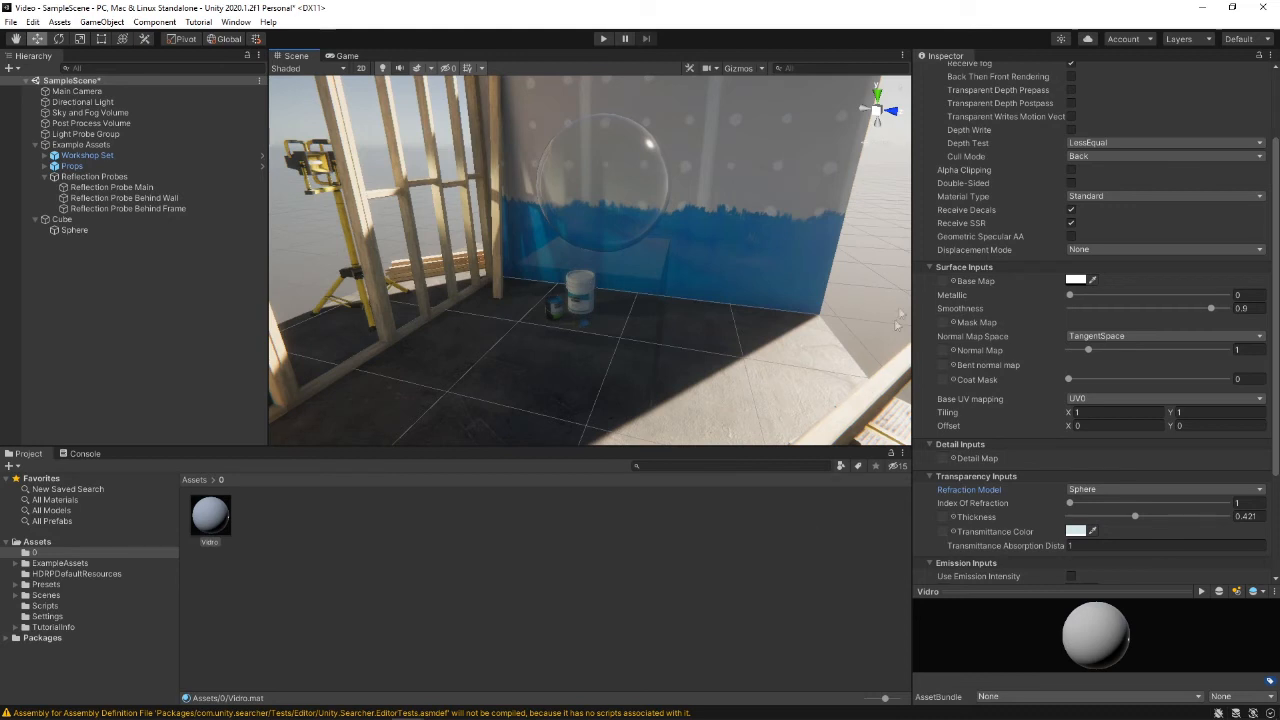
Change the Vidro material type to Iridescence and examine the effect on the cube and the sphere up close
{"action": "left_click", "coordinate": [1102, 199]}
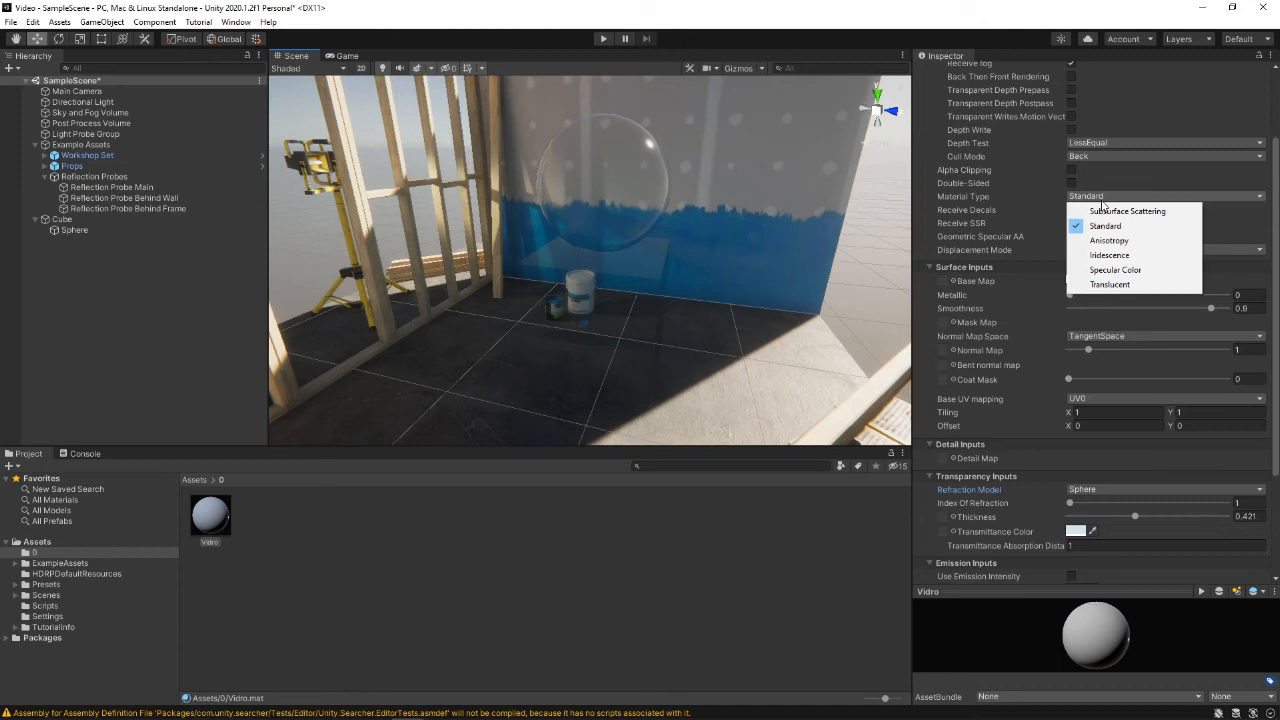
{"action": "left_click", "coordinate": [1110, 255]}
{"action": "mouse_move", "coordinate": [640, 210]}
{"action": "right_mouse_down"}
{"action": "mouse_move", "coordinate": [604, 200]}
{"action": "mouse_move", "coordinate": [502, 318]}
{"action": "mouse_move", "coordinate": [545, 261]}
{"action": "mouse_move", "coordinate": [711, 174]}
{"action": "mouse_move", "coordinate": [664, 254]}
{"action": "mouse_move", "coordinate": [652, 200]}
{"action": "right_mouse_up"}
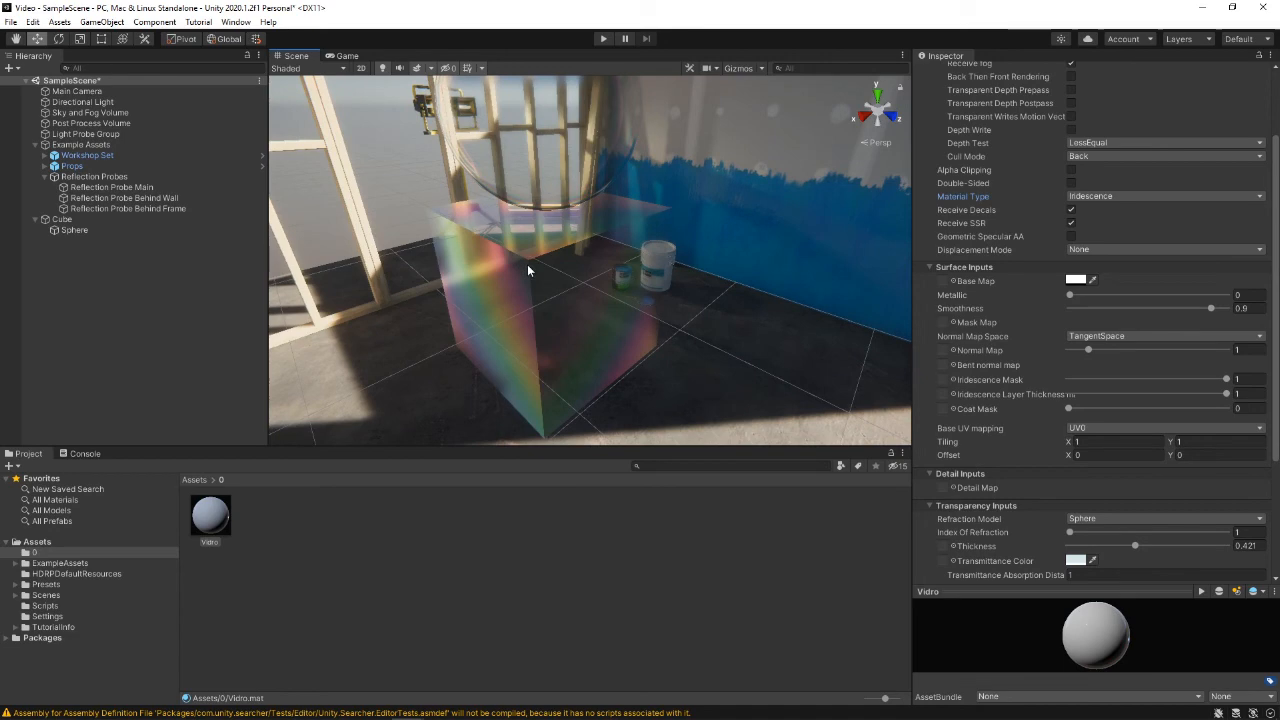
{"action": "right_click_drag", "start_coordinate": [623, 318], "coordinate": [386, 310]}
{"action": "right_click_drag", "start_coordinate": [484, 244], "coordinate": [605, 307]}
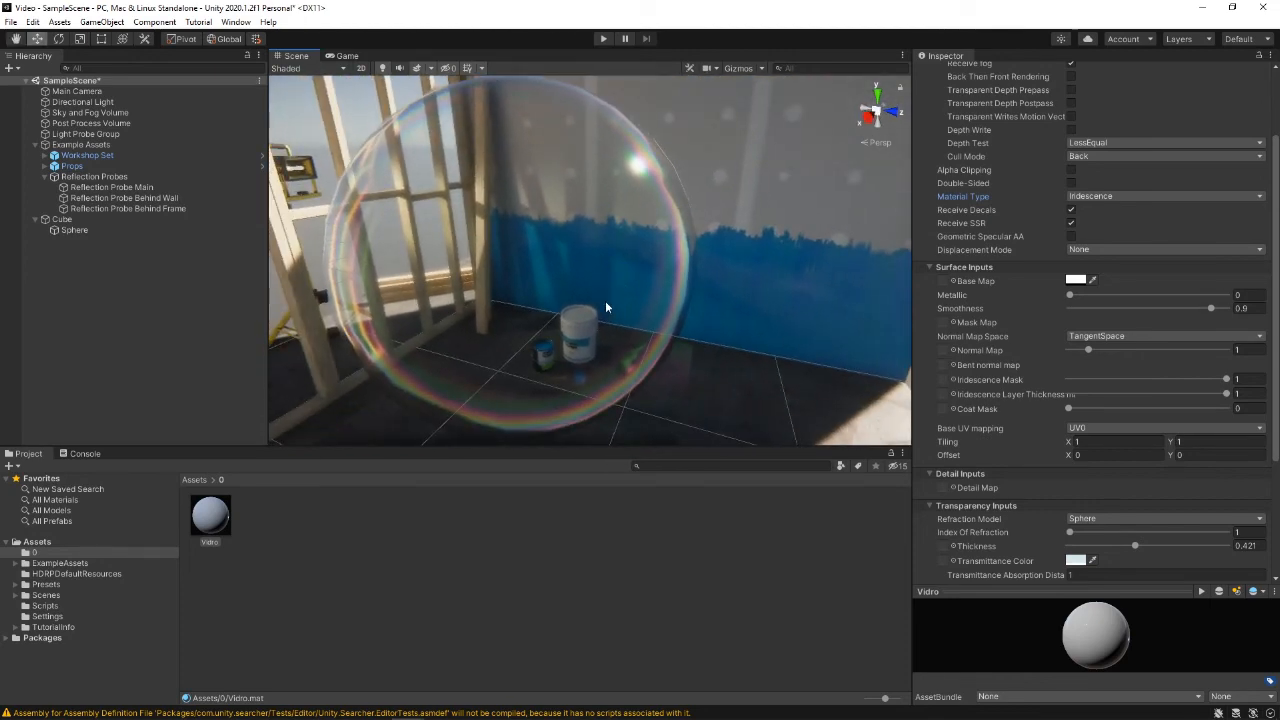
Set the Vidro material's iridescence layer thickness to 0.945 and view the sphere and cube from farther away
{"action": "left_click_drag", "start_coordinate": [1226, 379], "coordinate": [1219, 412]}
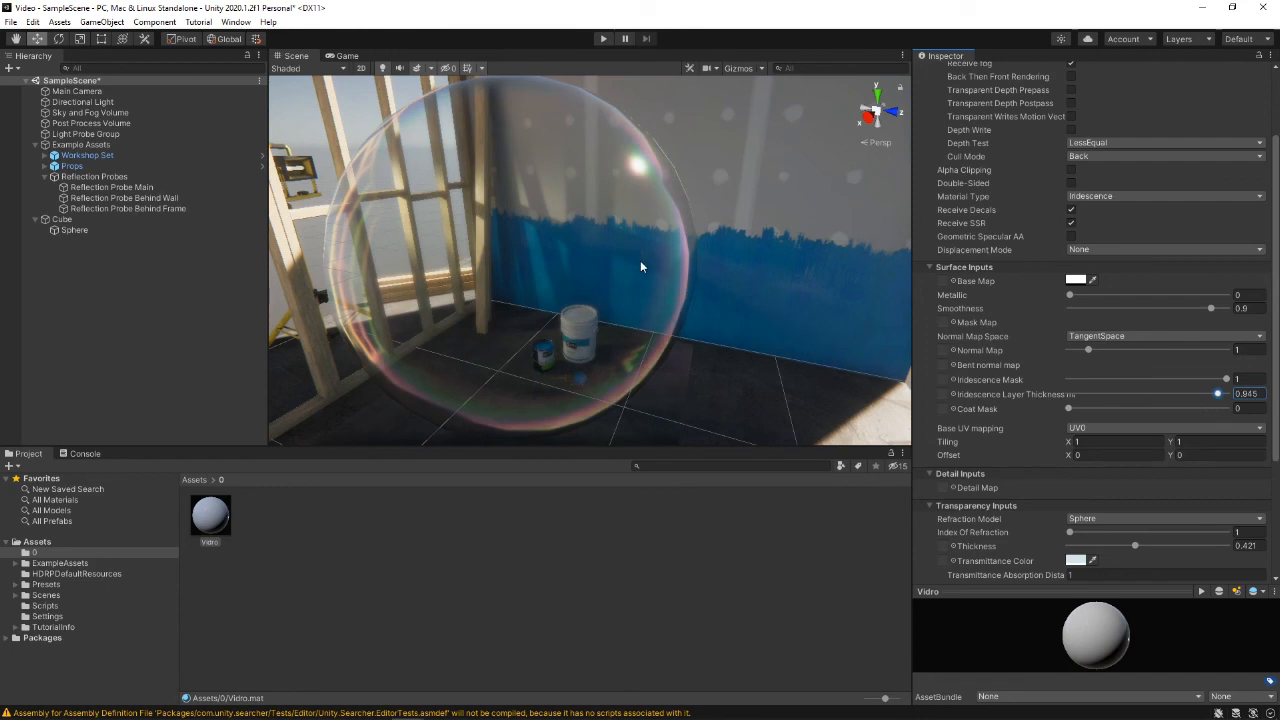
{"action": "key", "text": "s"}
{"action": "mouse_move", "coordinate": [704, 232]}
{"action": "right_mouse_down"}
{"action": "mouse_move", "coordinate": [666, 220]}
{"action": "mouse_move", "coordinate": [680, 226]}
{"action": "right_mouse_up"}
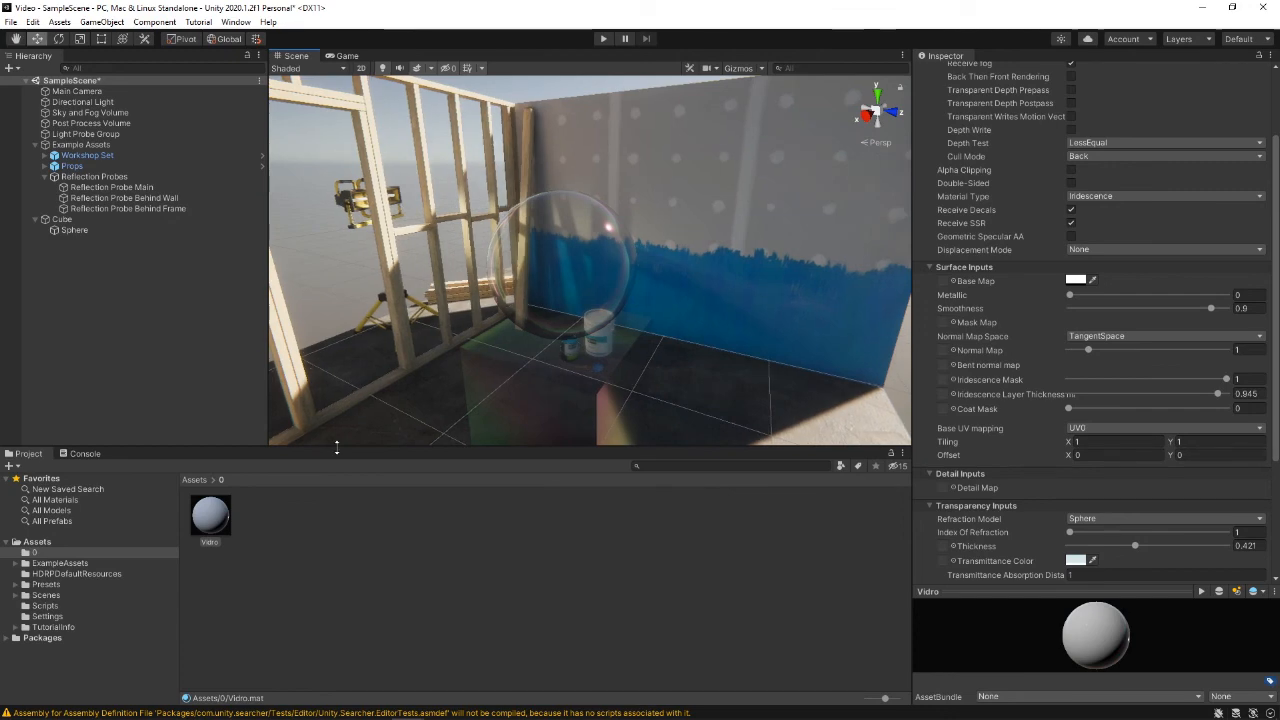